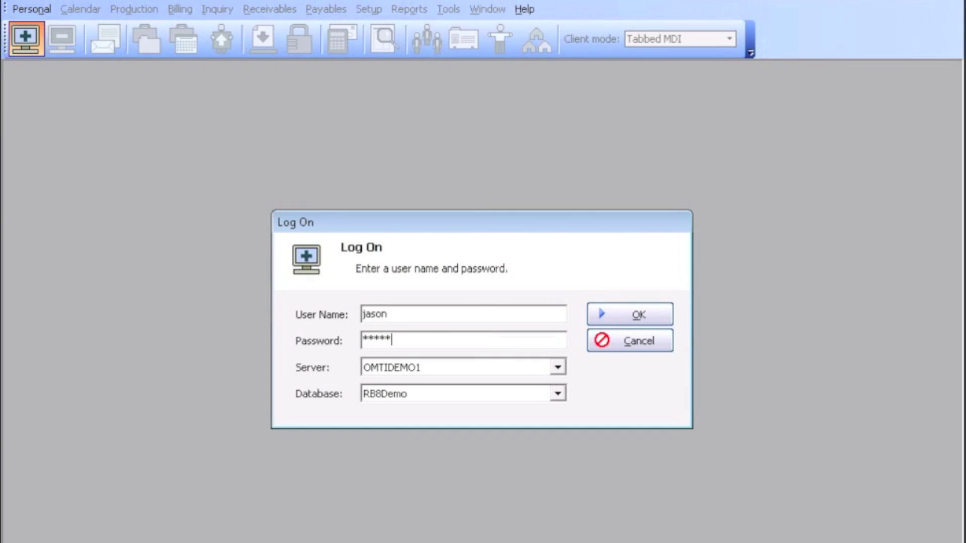
# Log on to the RB8Demo database on server OMTIDEMO1 with the entered credentials
pyautogui.press('Return')
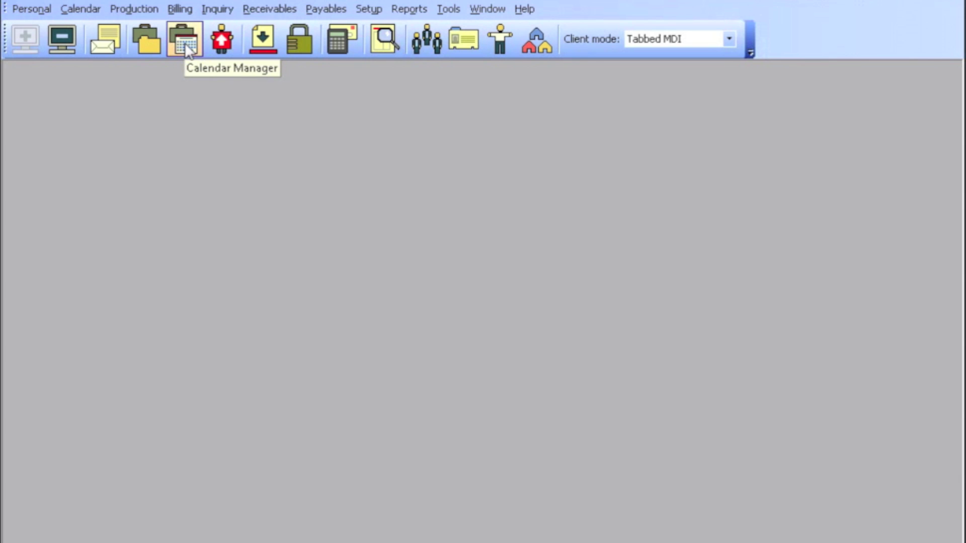
# Open the Calendar Manager from the Calendar menu, showing its List View search criteria
pyautogui.click(83, 11)
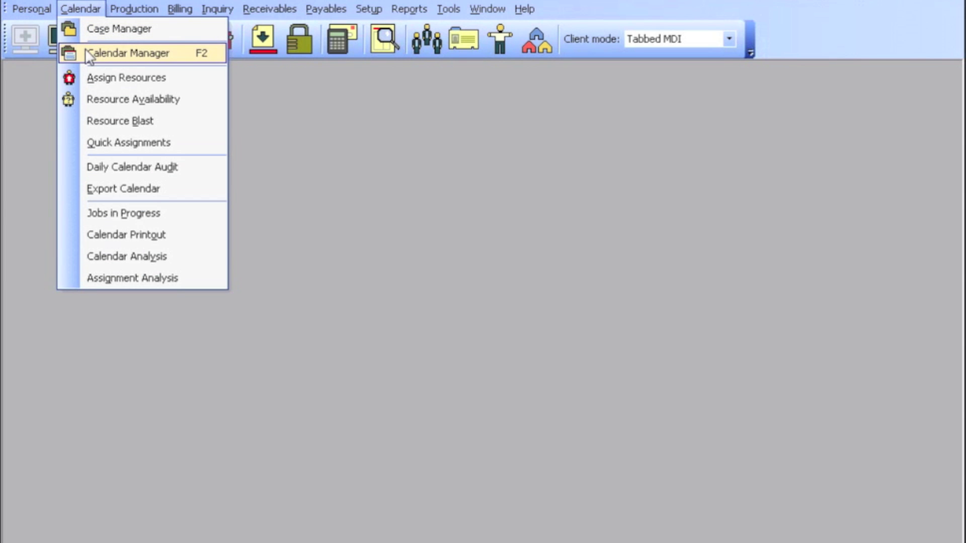
pyautogui.click(188, 60)
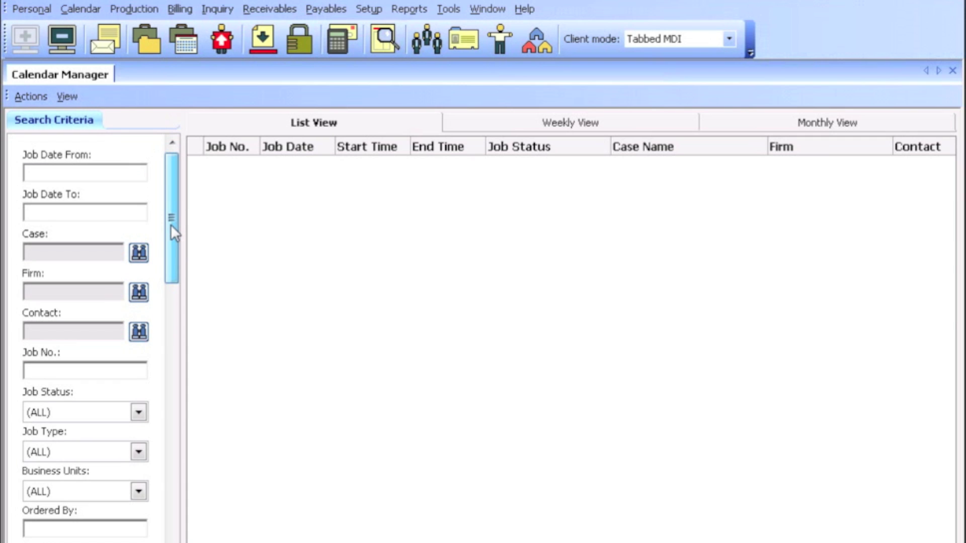
pyautogui.moveTo(170, 224); pyautogui.dragTo(179, 176)
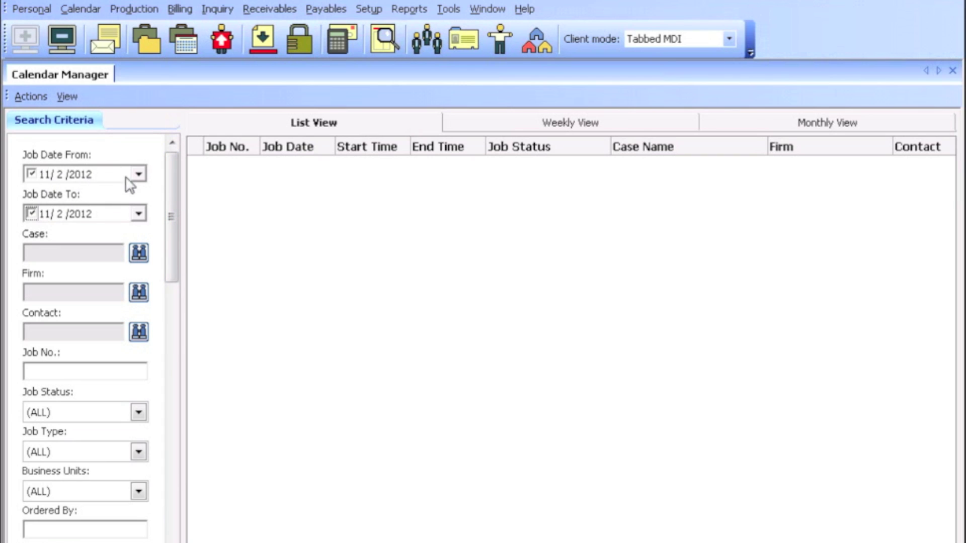
# Set Job Date From to 6/1/2012 and Job Date To to 12/31/2012
pyautogui.click(138, 174)
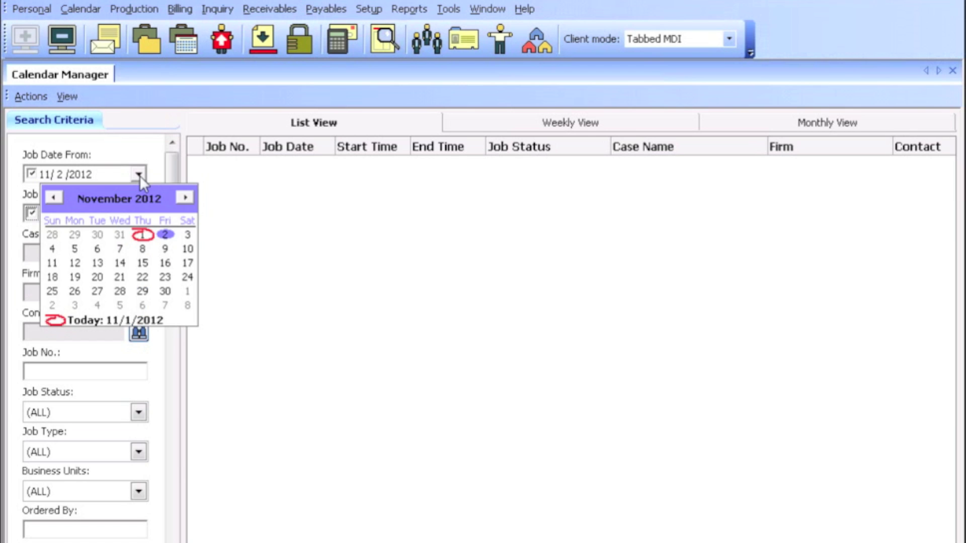
pyautogui.click(53, 198)
pyautogui.click(54, 198)
pyautogui.click(54, 198)
pyautogui.click(53, 198)
pyautogui.click(54, 198)
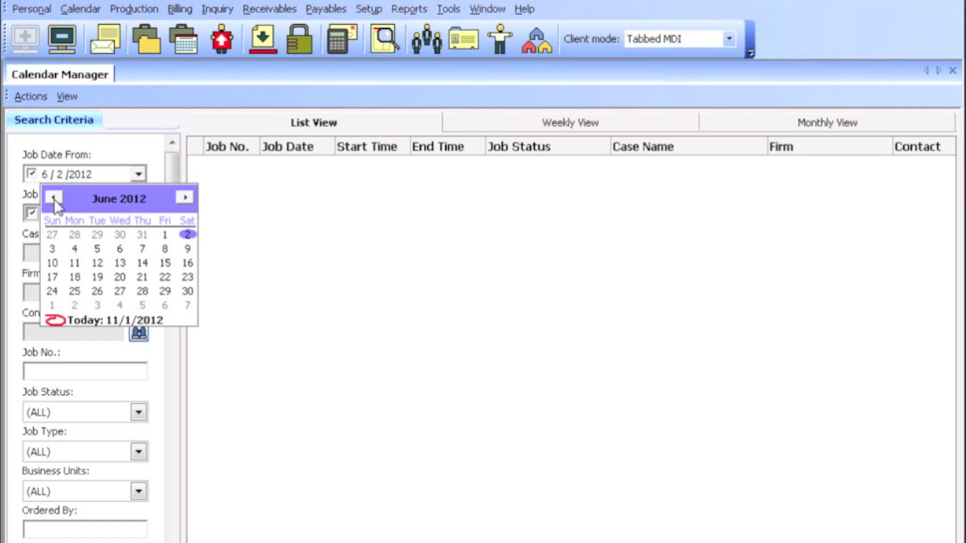
pyautogui.click(165, 235)
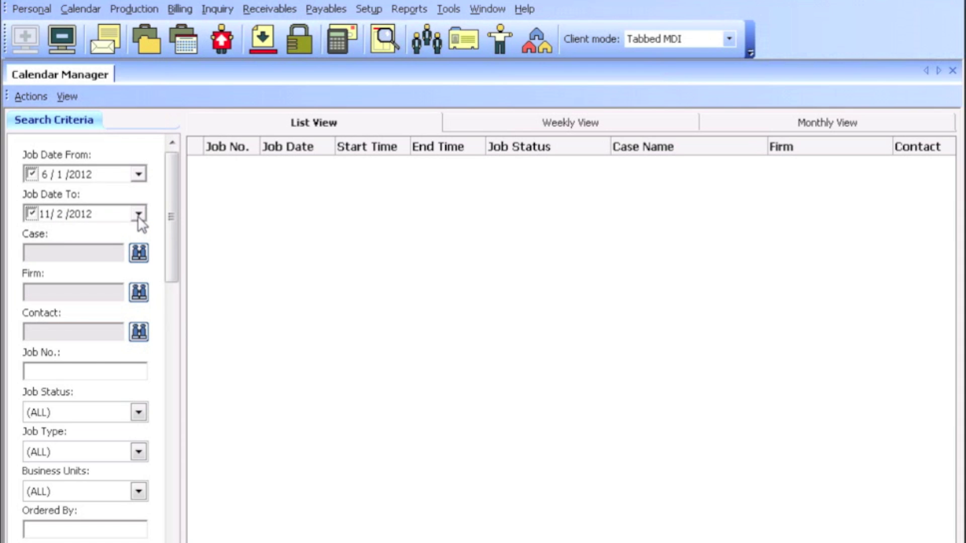
pyautogui.click(138, 214)
pyautogui.click(187, 237)
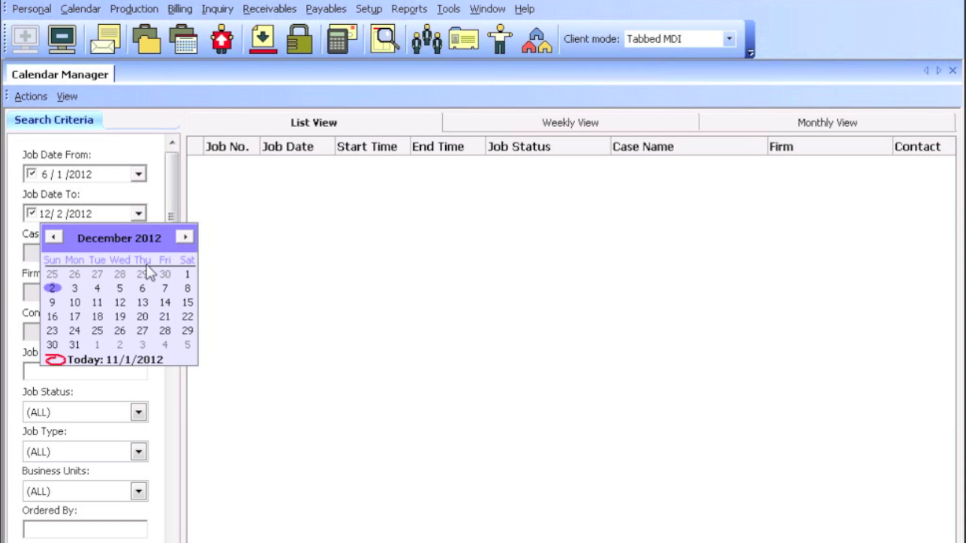
pyautogui.click(76, 345)
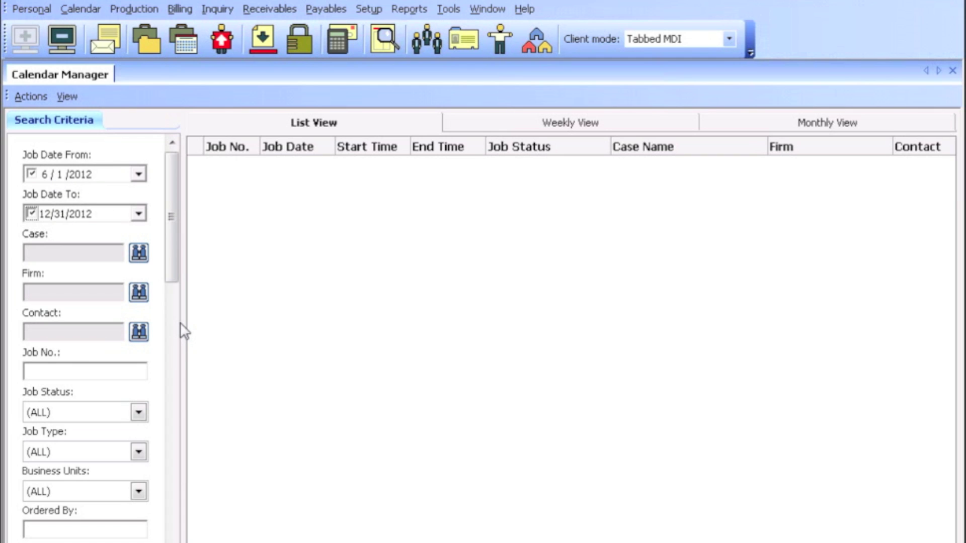
pyautogui.click(139, 293)
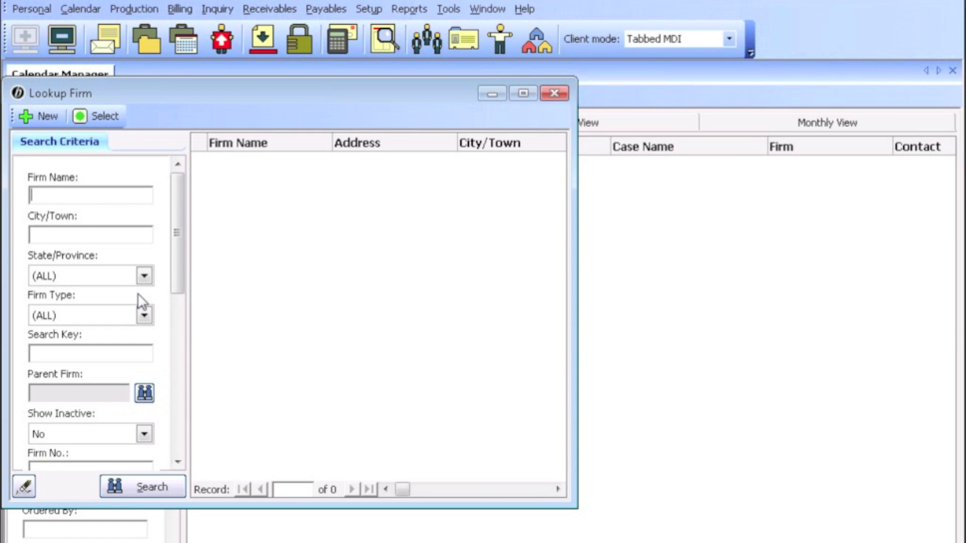
# Filter by firm Berg Steiner Chapman LLP, found by searching 'berg', and run the job search
pyautogui.write('berg')
pyautogui.press('Return')
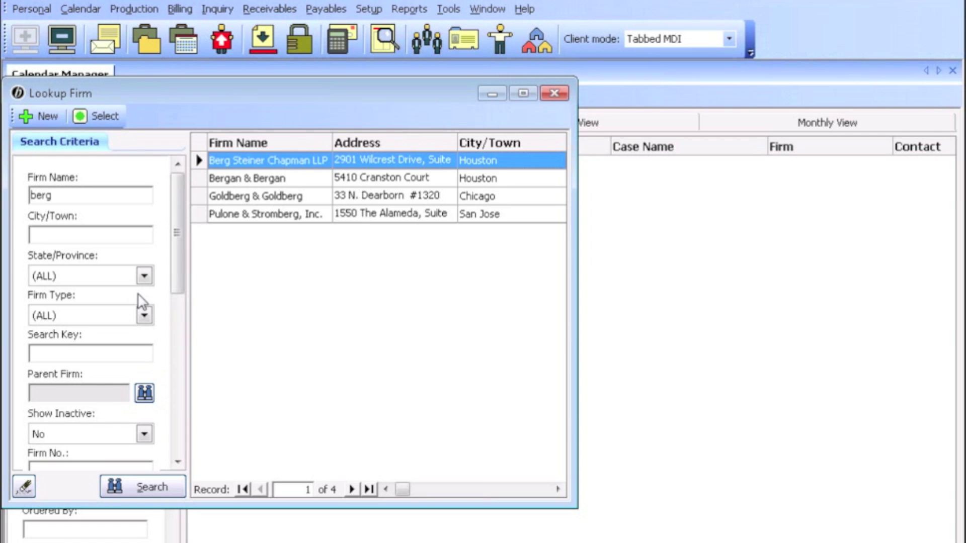
pyautogui.press('Return')
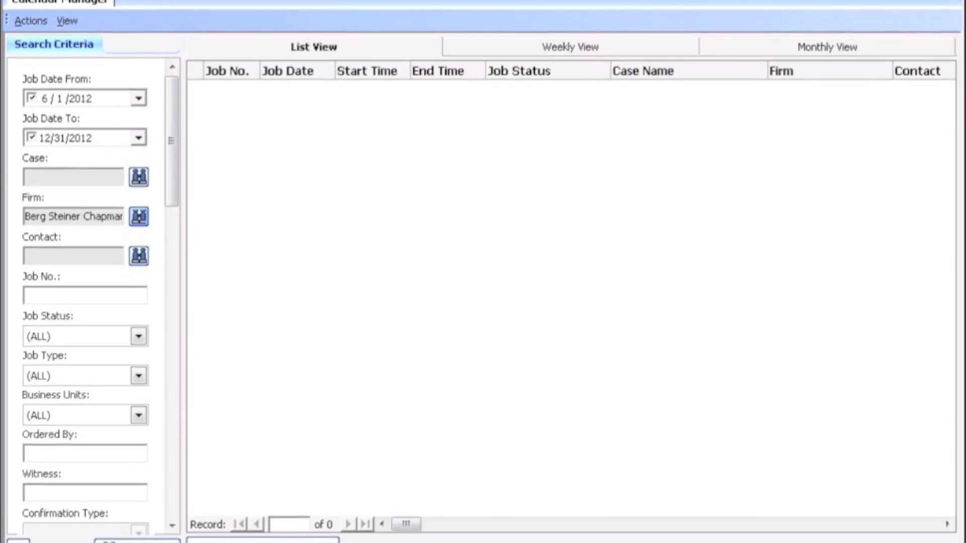
pyautogui.click(143, 541)
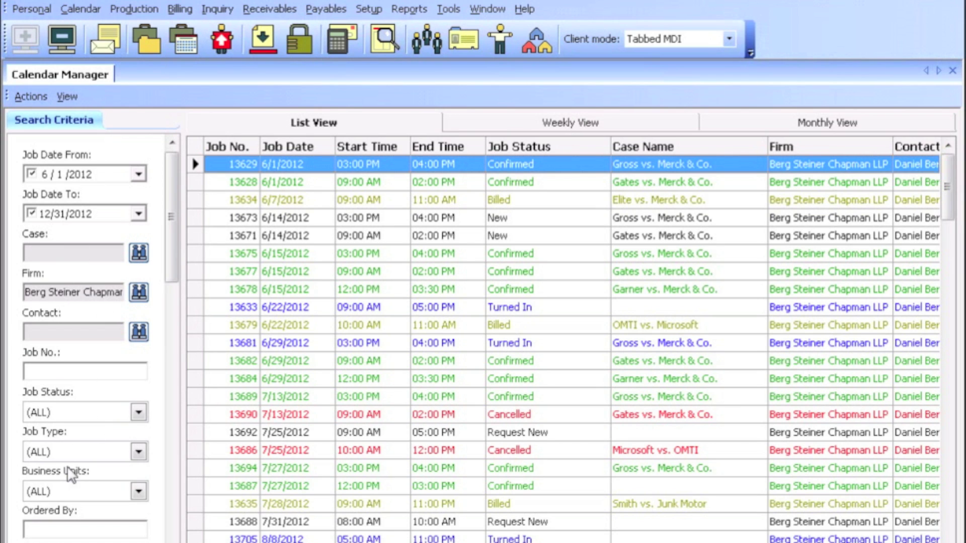
pyautogui.click(139, 412)
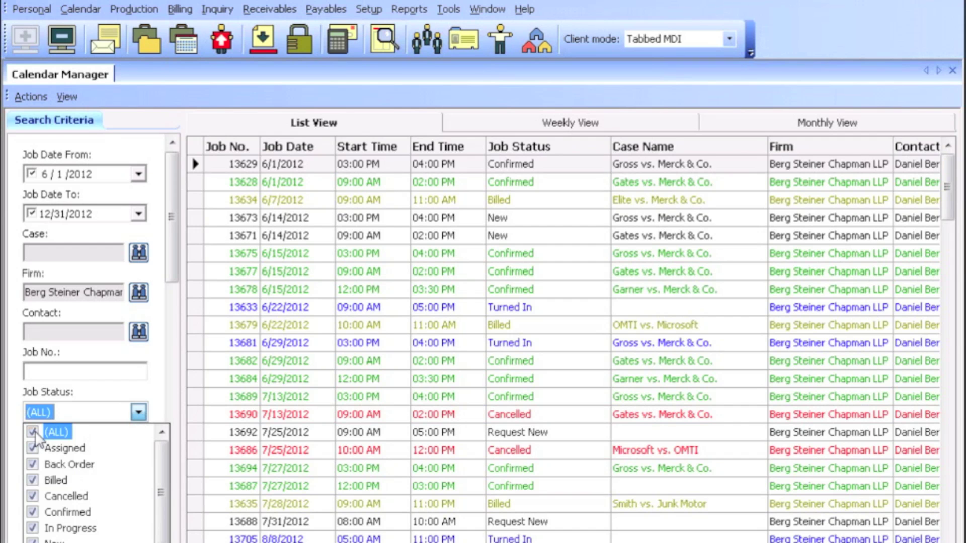
pyautogui.click(33, 432)
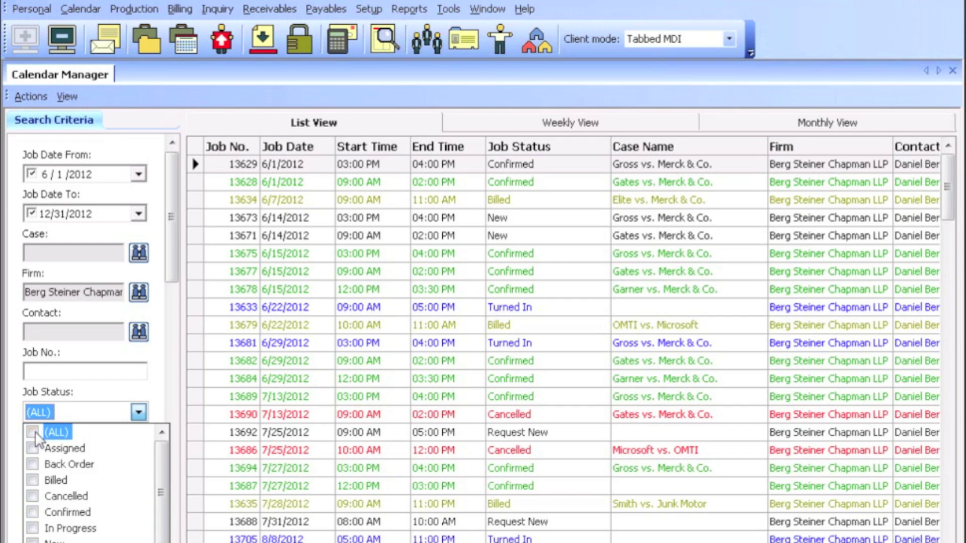
pyautogui.click(33, 481)
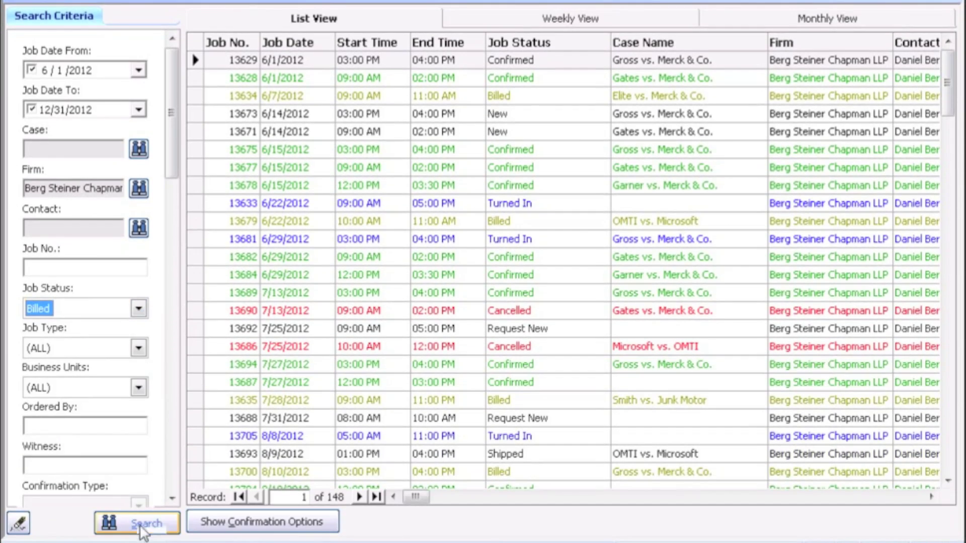
pyautogui.click(141, 525)
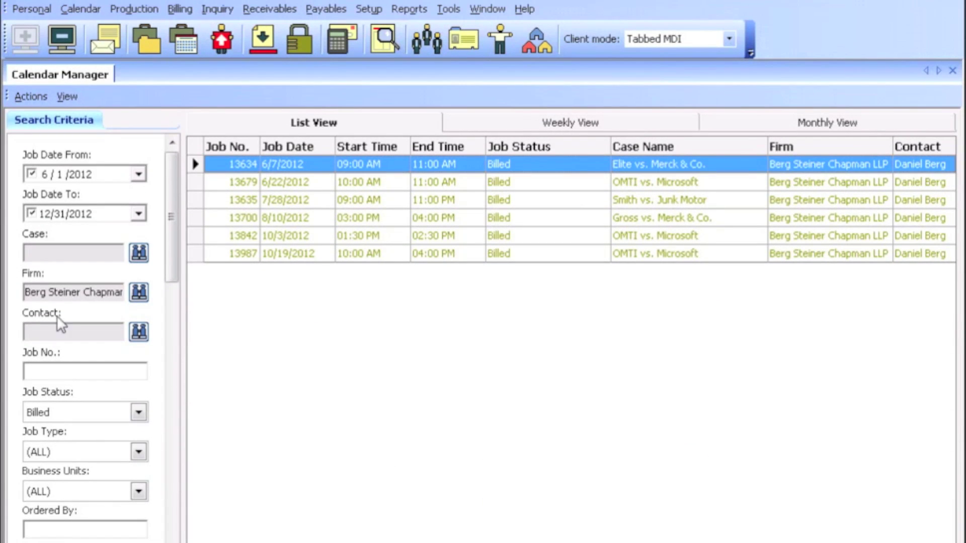
pyautogui.click(138, 413)
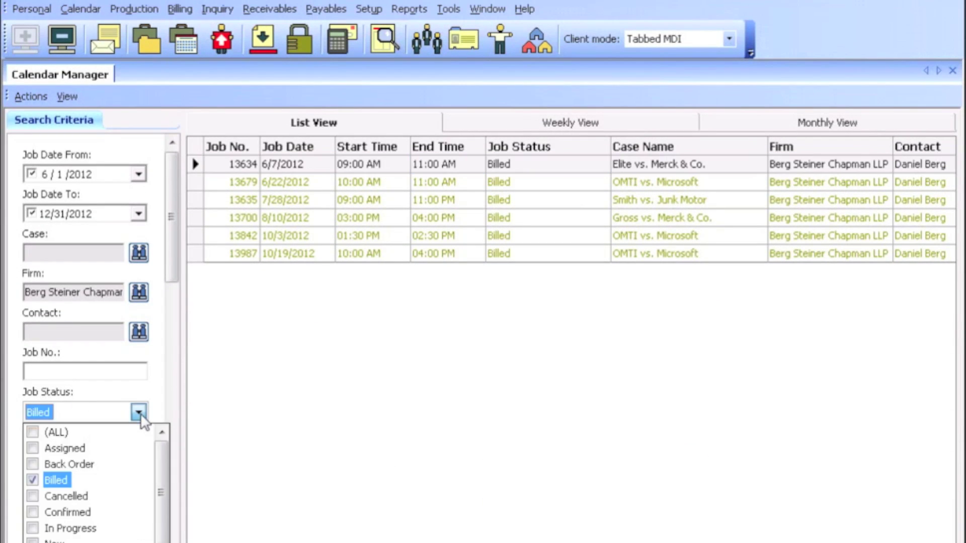
pyautogui.click(35, 434)
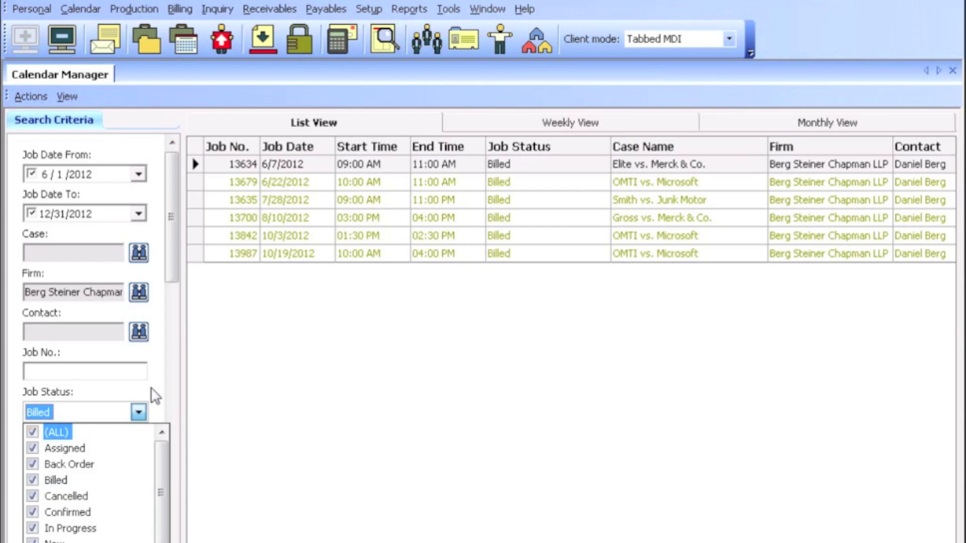
pyautogui.click(158, 393)
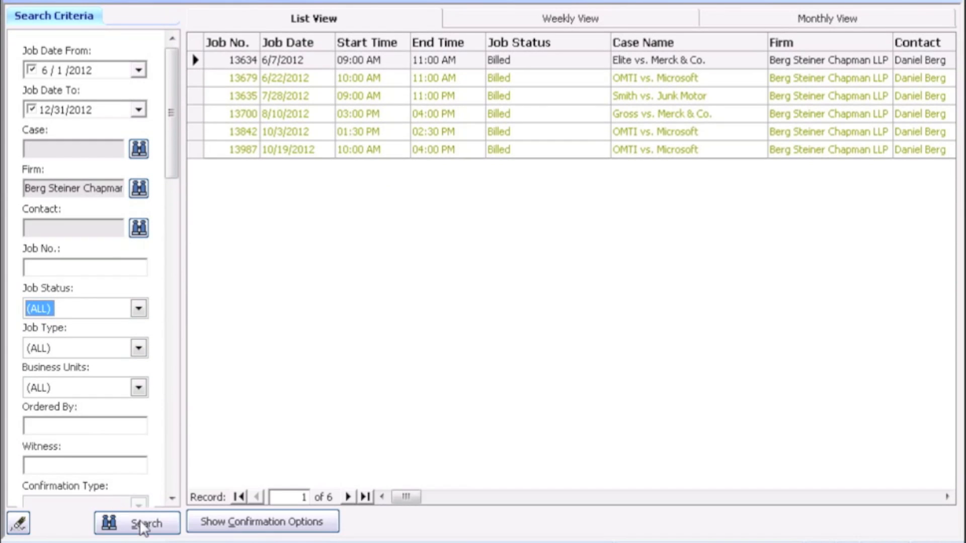
pyautogui.click(145, 524)
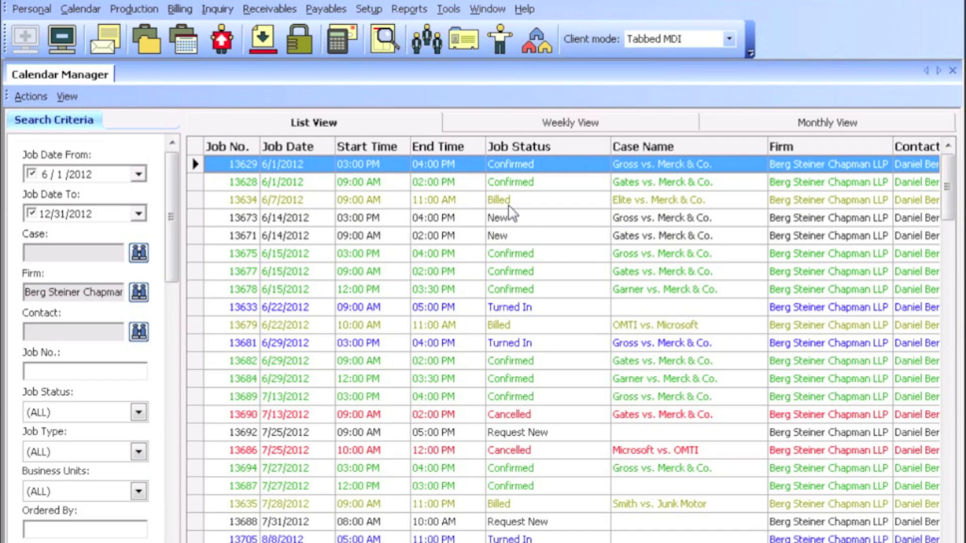
pyautogui.click(448, 10)
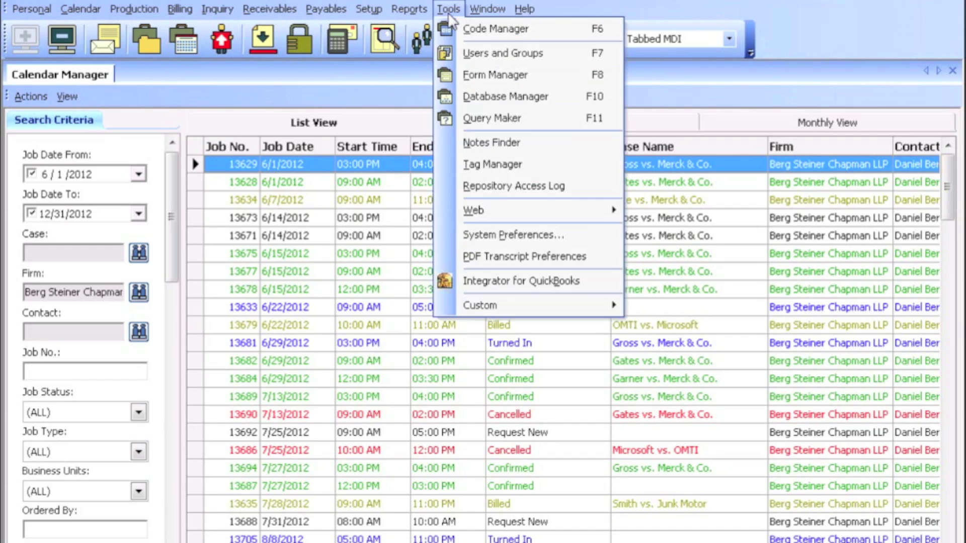
pyautogui.click(474, 239)
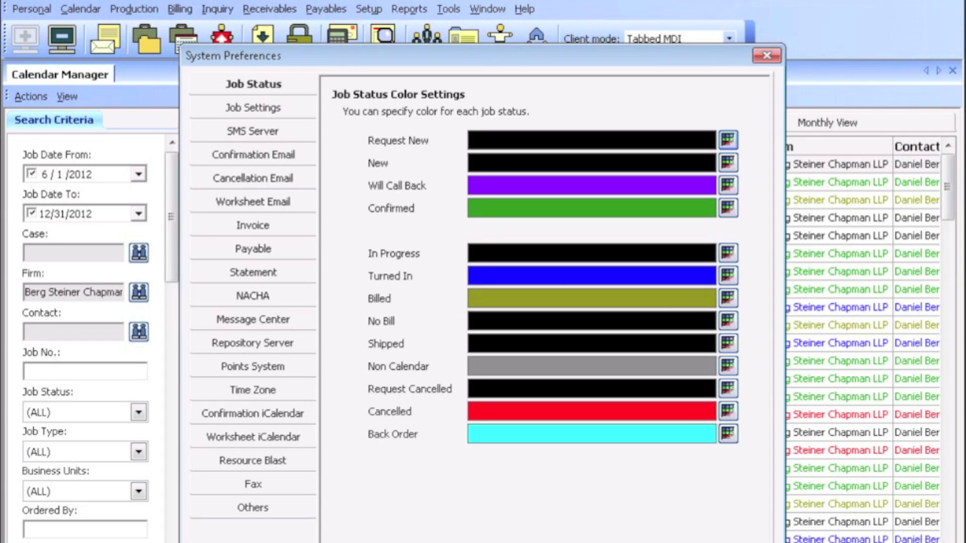
pyautogui.press('Return')
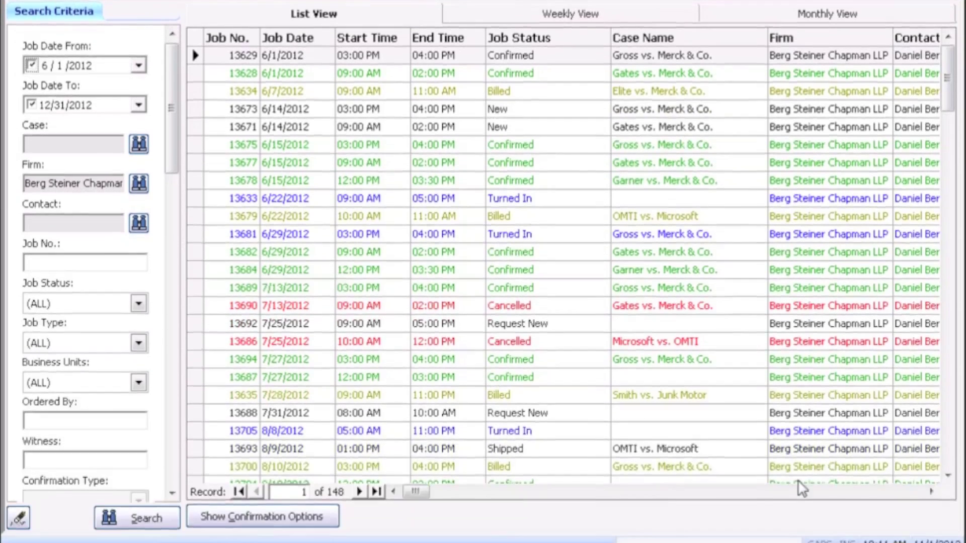
# Move the Assigned Resources column left so it sits right after Witness
pyautogui.click(805, 490)
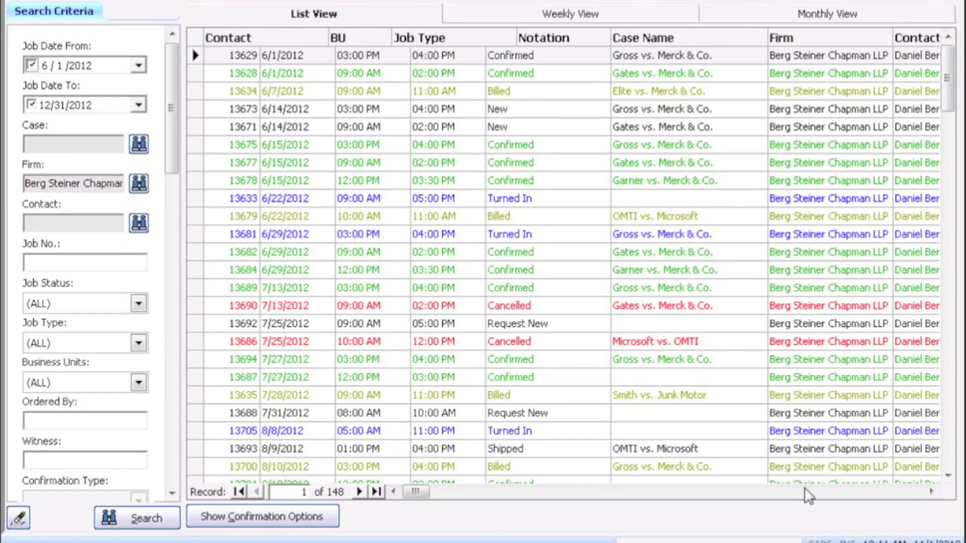
pyautogui.moveTo(805, 490); pyautogui.dragTo(830, 496)
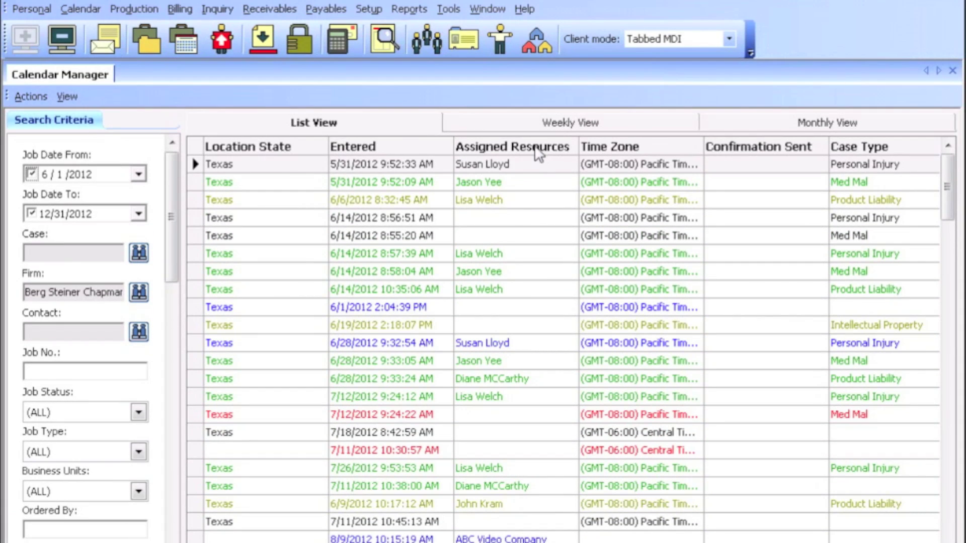
pyautogui.moveTo(535, 39); pyautogui.dragTo(375, 40)
pyautogui.moveTo(374, 149); pyautogui.dragTo(312, 147)
pyautogui.moveTo(387, 147); pyautogui.dragTo(238, 144)
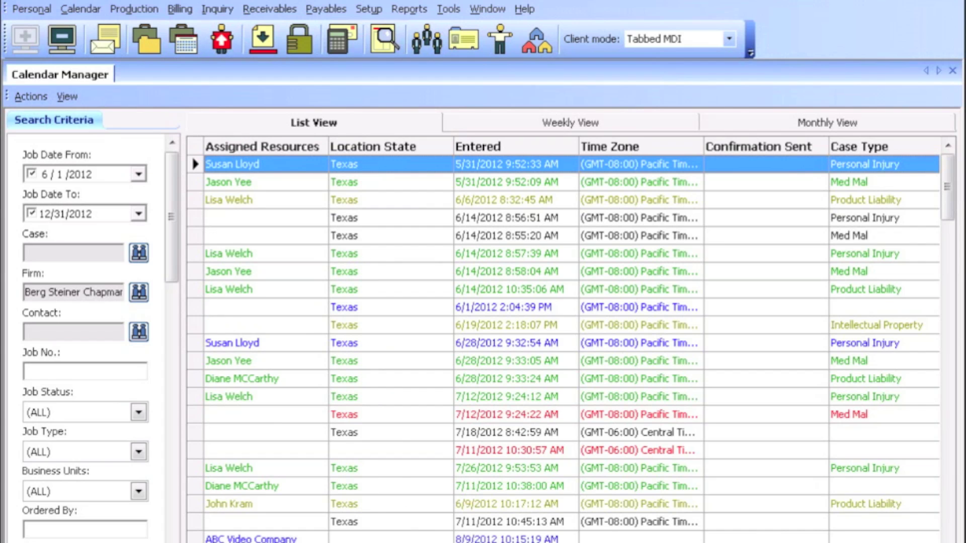
pyautogui.hscroll(-6, 563, 342)
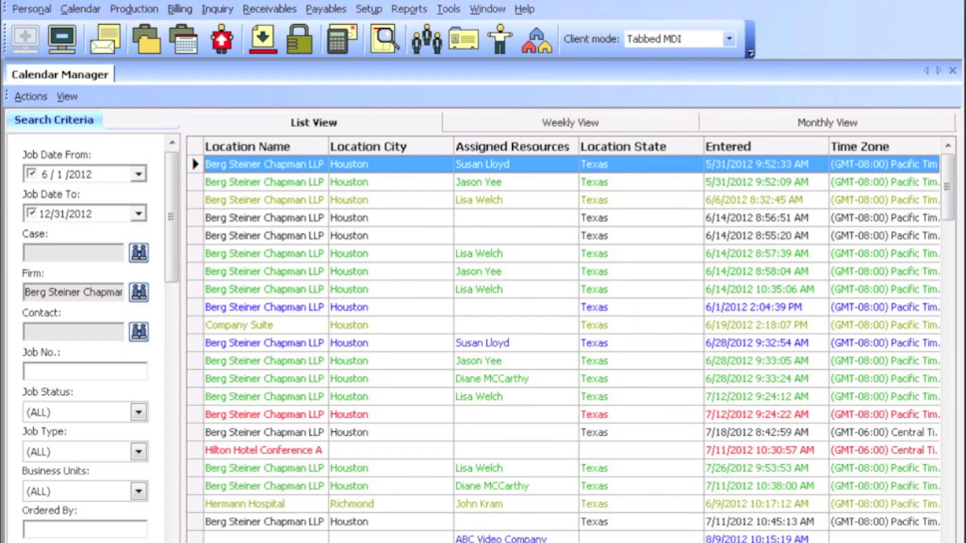
pyautogui.hscroll(-1, 563, 342)
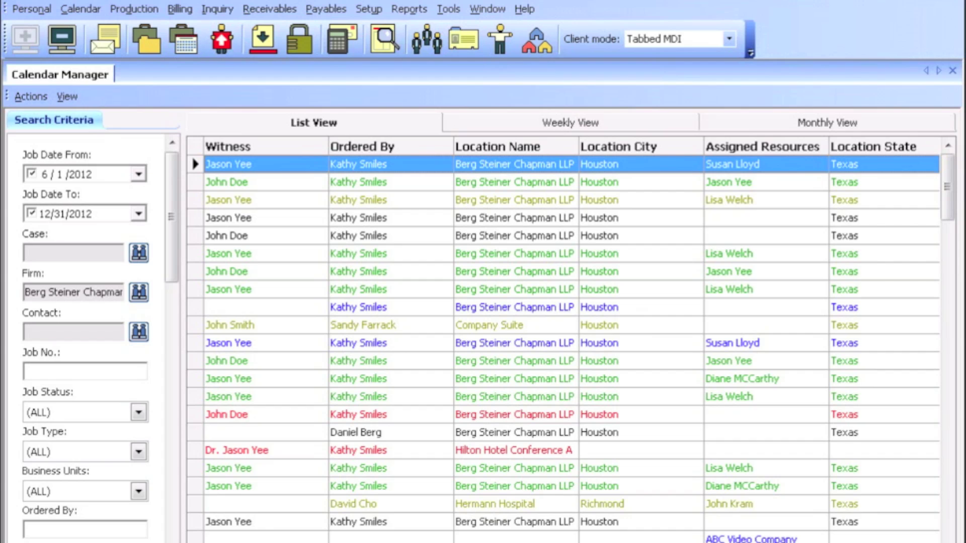
pyautogui.moveTo(762, 149); pyautogui.dragTo(317, 157)
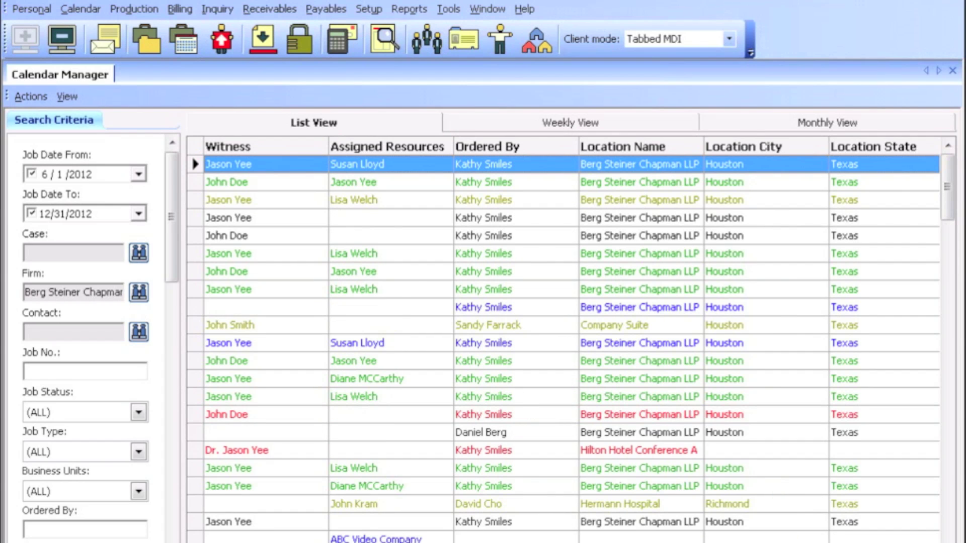
# Clear the Firm search criterion so the job list has no firm filter
pyautogui.hscroll(-2, 563, 342)
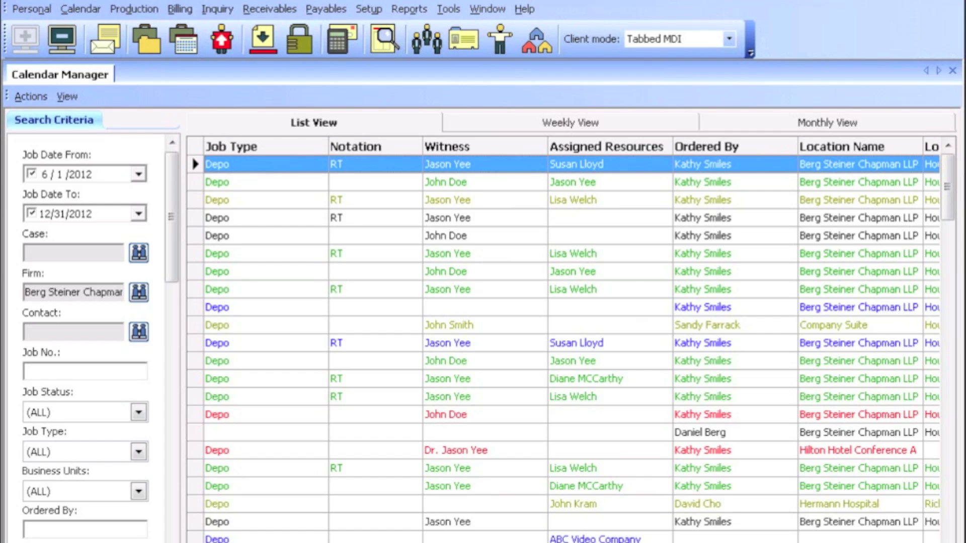
pyautogui.hscroll(-1, 564, 302)
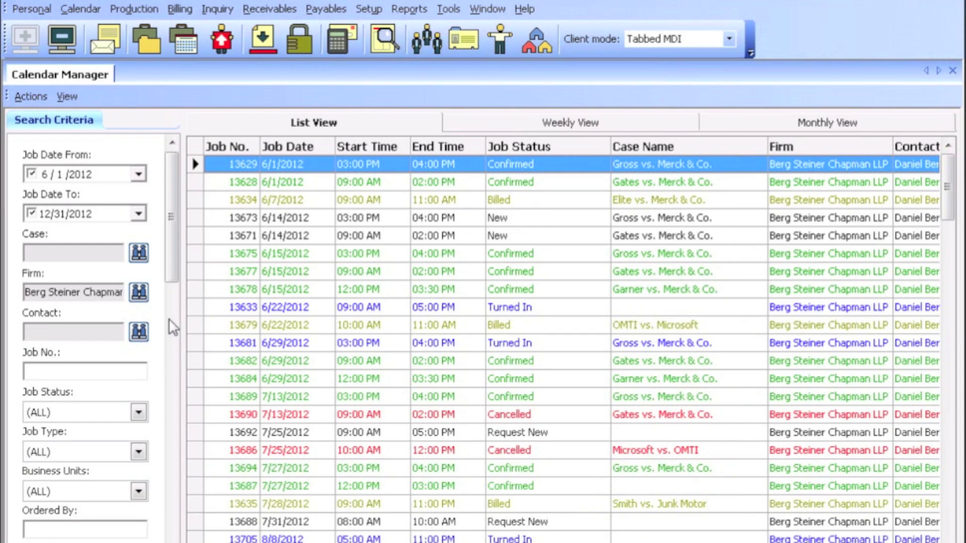
pyautogui.doubleClick(104, 294)
pyautogui.press('BackSpace')
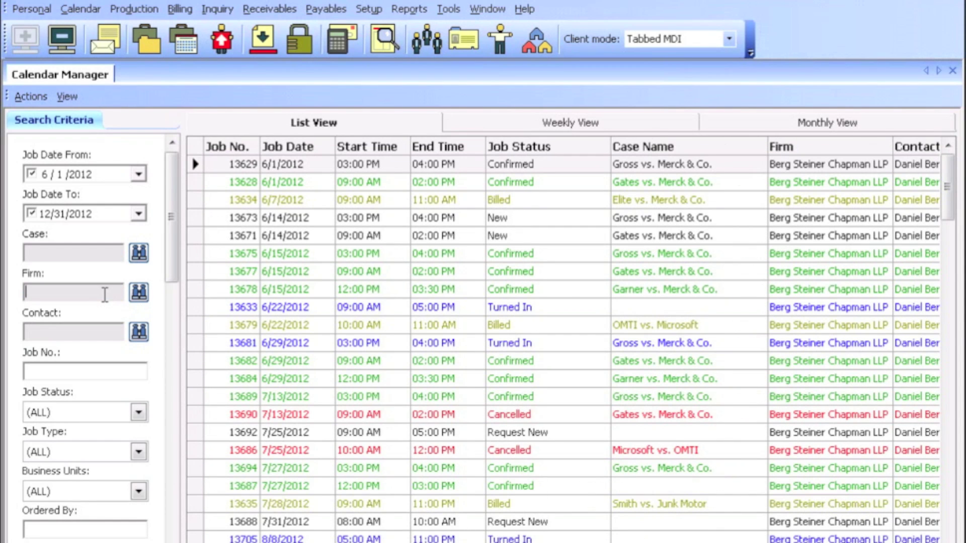
# View the jobs in the weekly calendar for October 29 – November 4, 2012, then Monthly View
pyautogui.click(585, 124)
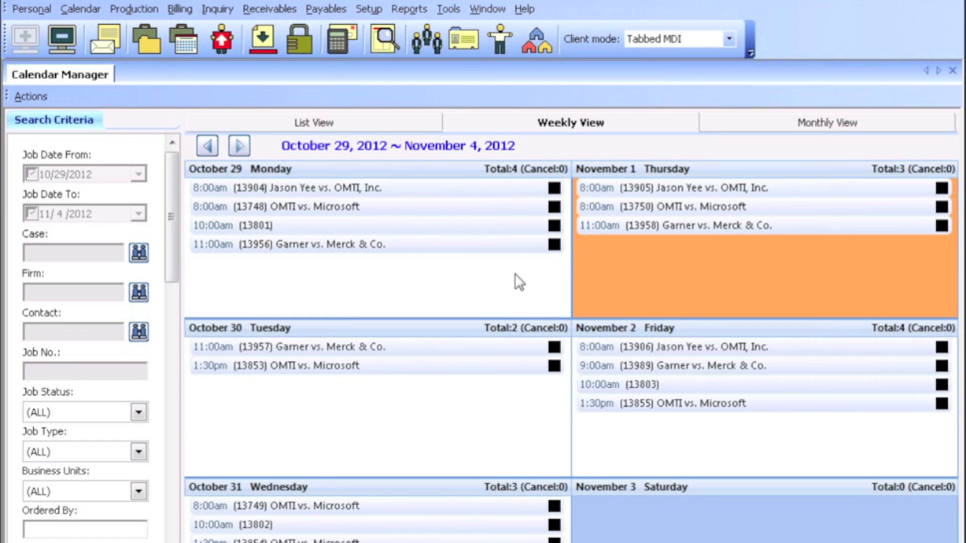
pyautogui.moveTo(346, 254)
pyautogui.click(806, 127)
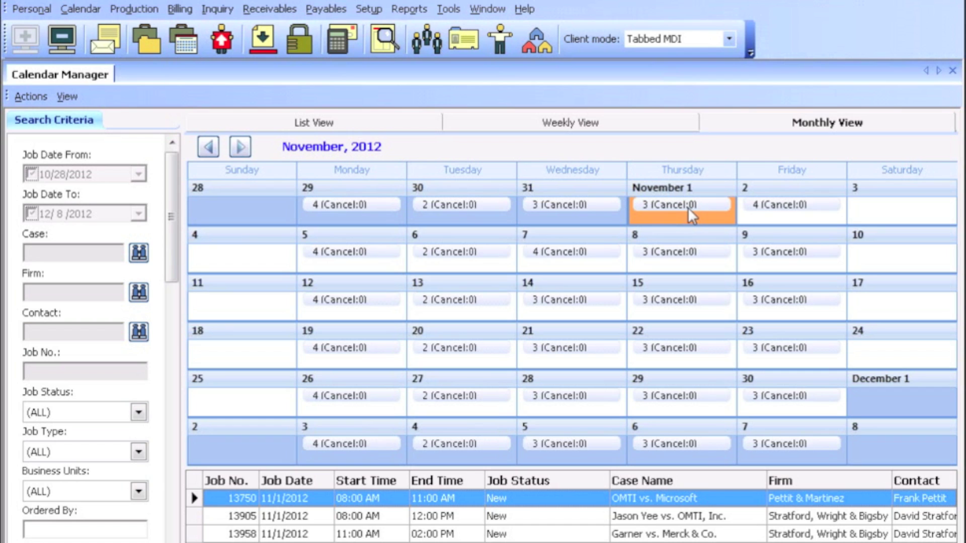
# Select November 21, then November 19 in the monthly calendar to list that day's jobs
pyautogui.click(573, 362)
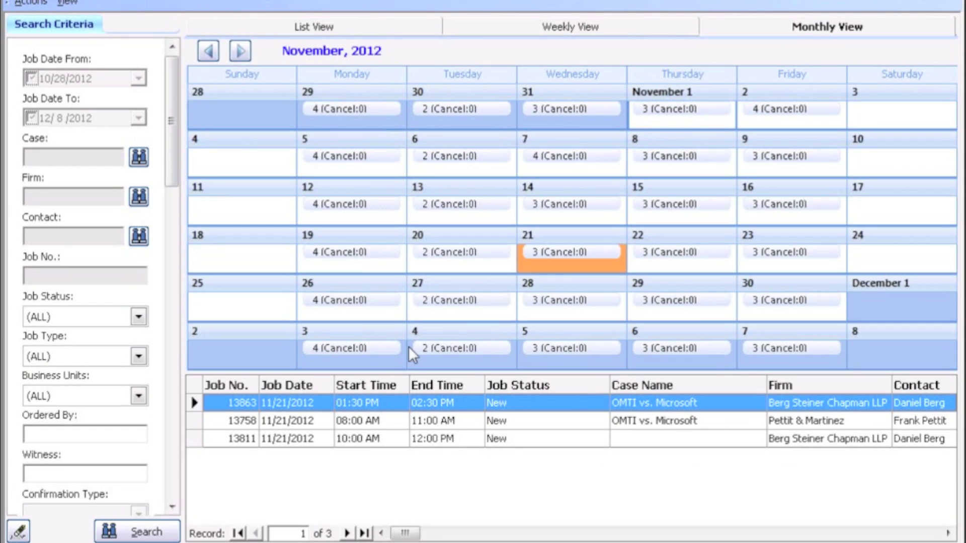
pyautogui.click(352, 361)
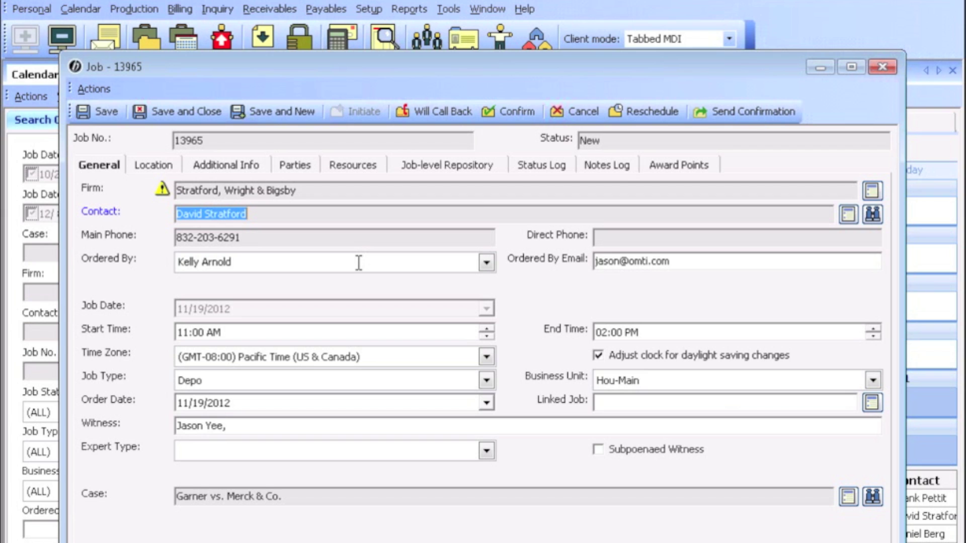
# Close the Job 13965 window to return to the November 2012 calendar
pyautogui.click(883, 68)
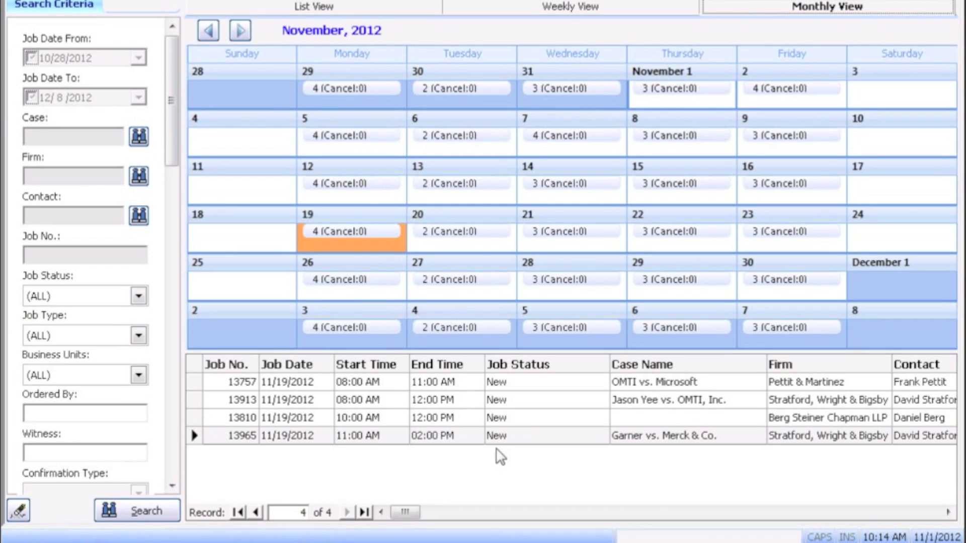
# Create a new job from a job row's context menu in the list
pyautogui.rightClick(474, 400)
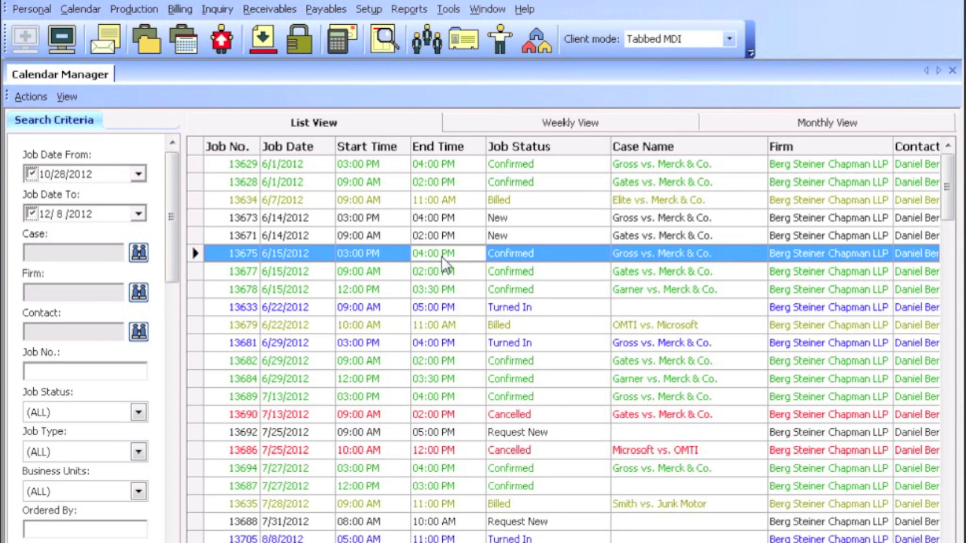
pyautogui.rightClick(442, 256)
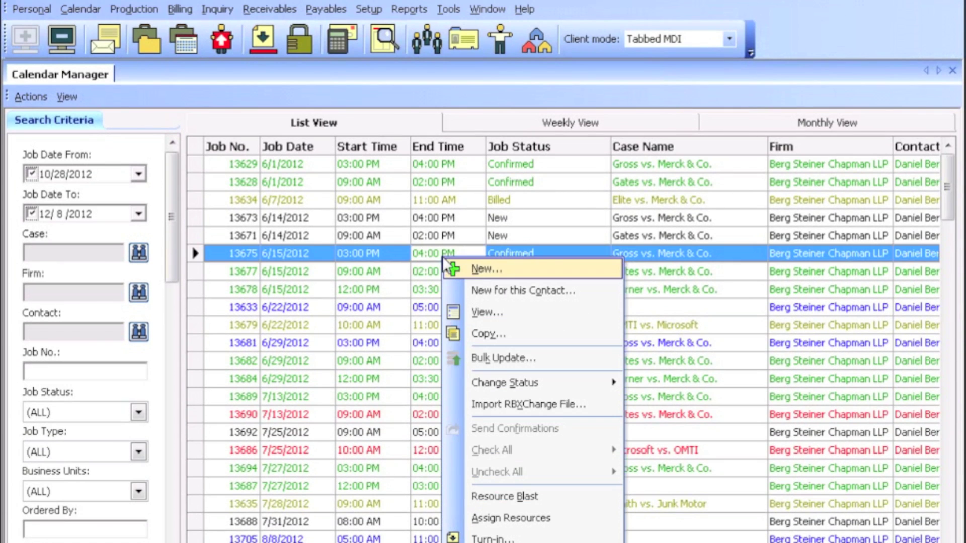
pyautogui.click(500, 269)
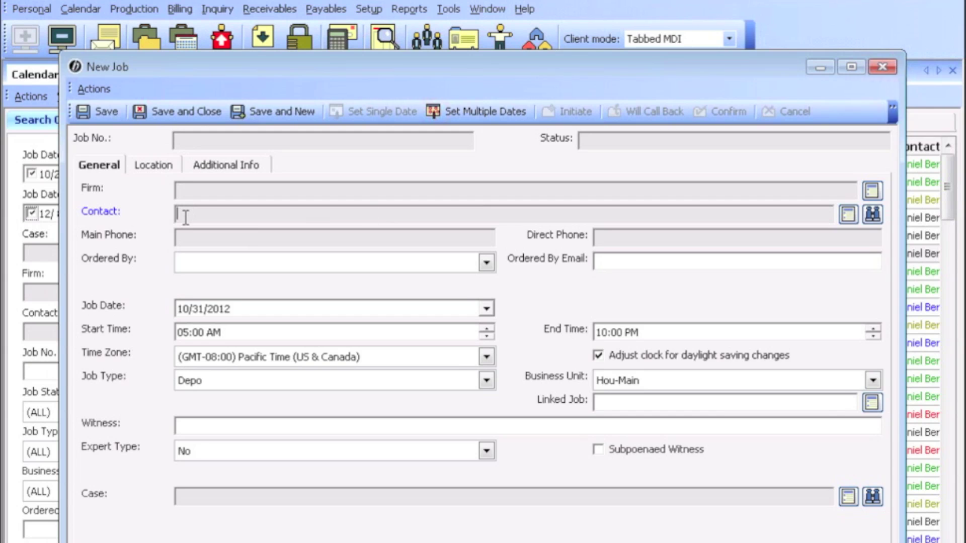
# Look up contacts matching 'stratf' and select the Stratford, Wright & Bigsby attorney as contact
pyautogui.click(872, 214)
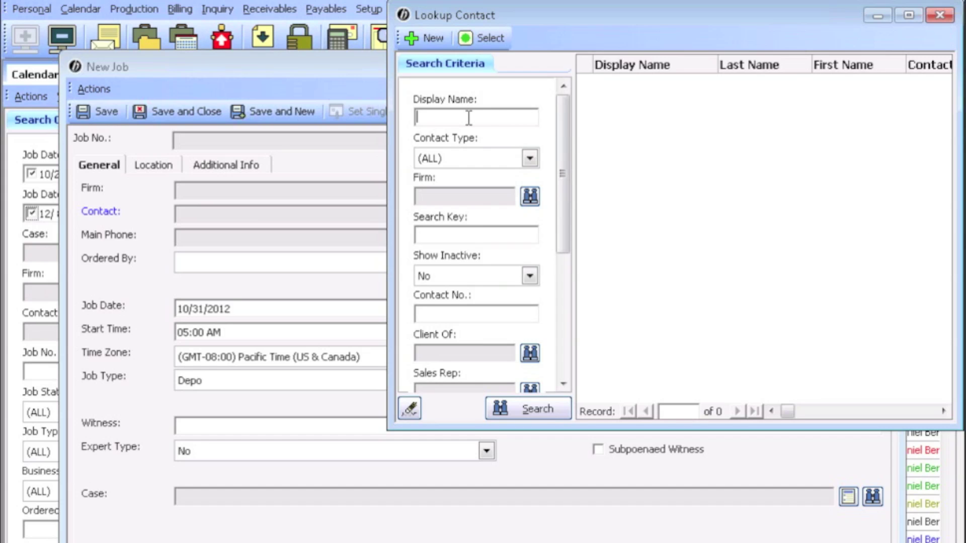
pyautogui.write('stratf')
pyautogui.press('Return')
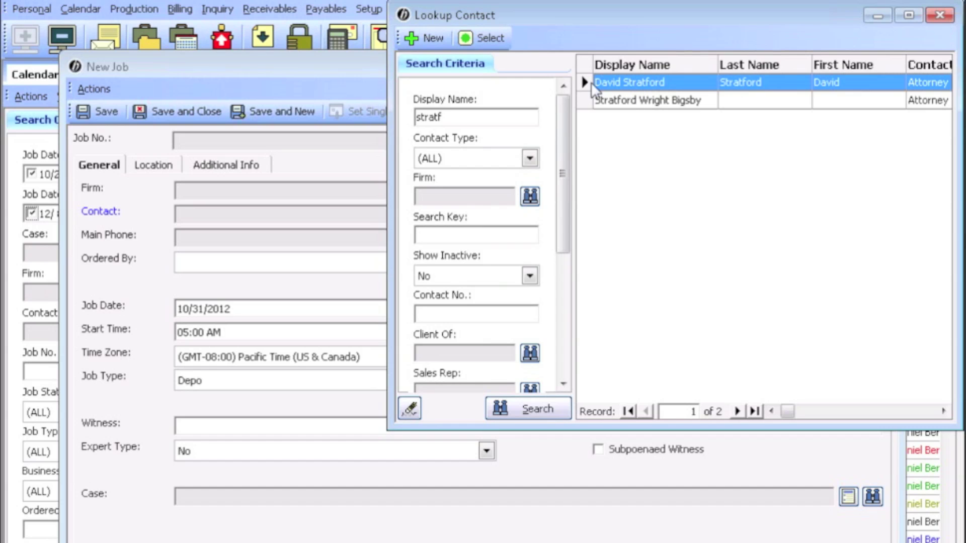
pyautogui.click(476, 38)
# Point out the already-filled firm name, contact name and main phone number
pyautogui.tripleClick(317, 190)
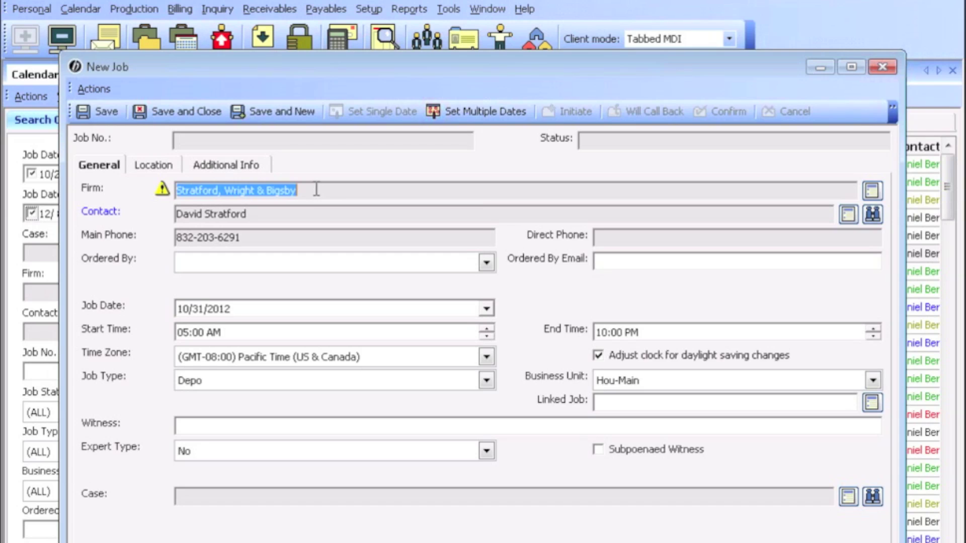
pyautogui.tripleClick(269, 214)
pyautogui.click(277, 239)
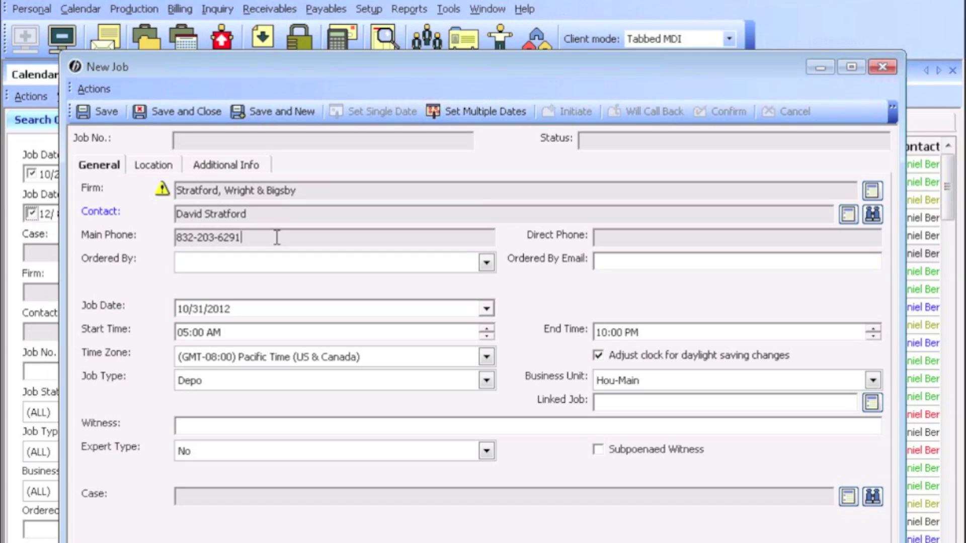
# Set Ordered By to a person picked from the list of orderers
pyautogui.moveTo(160, 188)
pyautogui.click(487, 263)
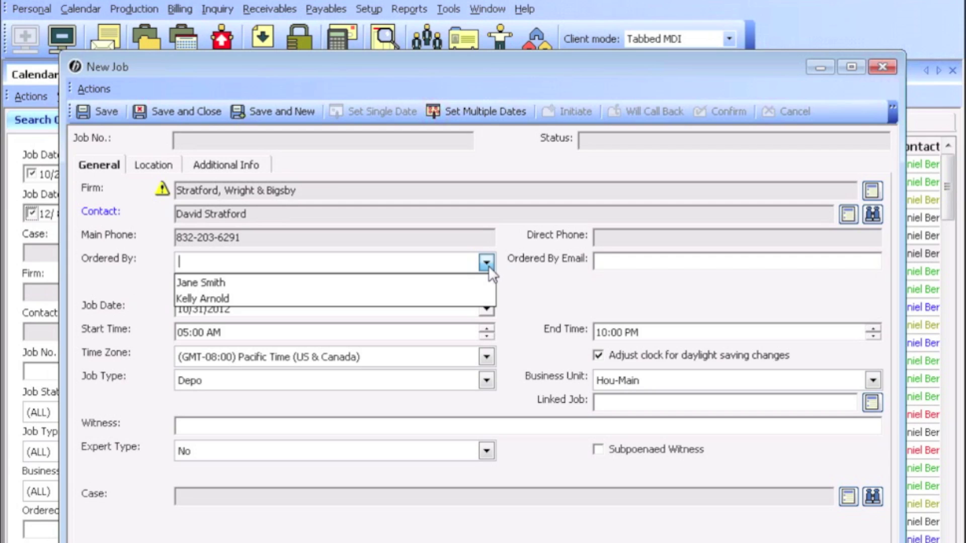
pyautogui.click(445, 267)
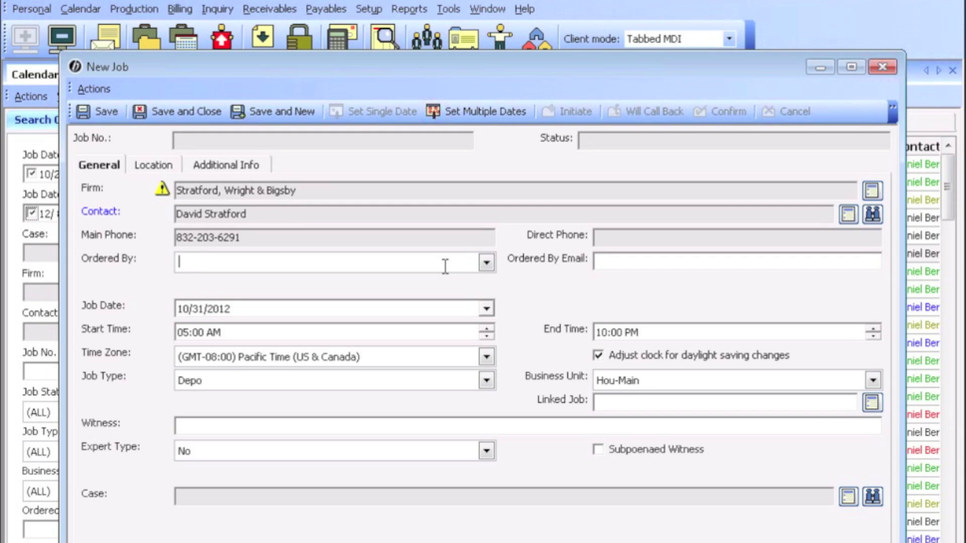
pyautogui.write('Jane Doe')
pyautogui.click(486, 263)
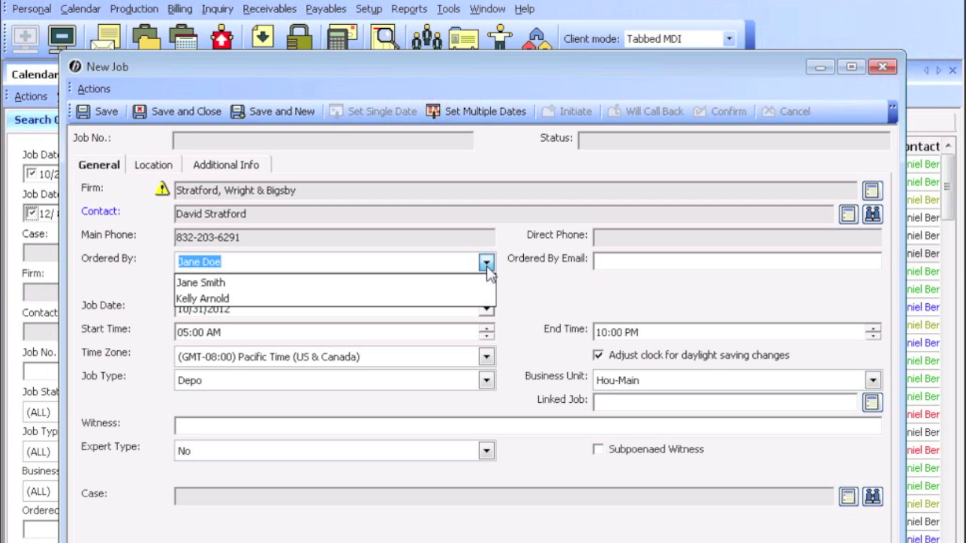
pyautogui.click(229, 299)
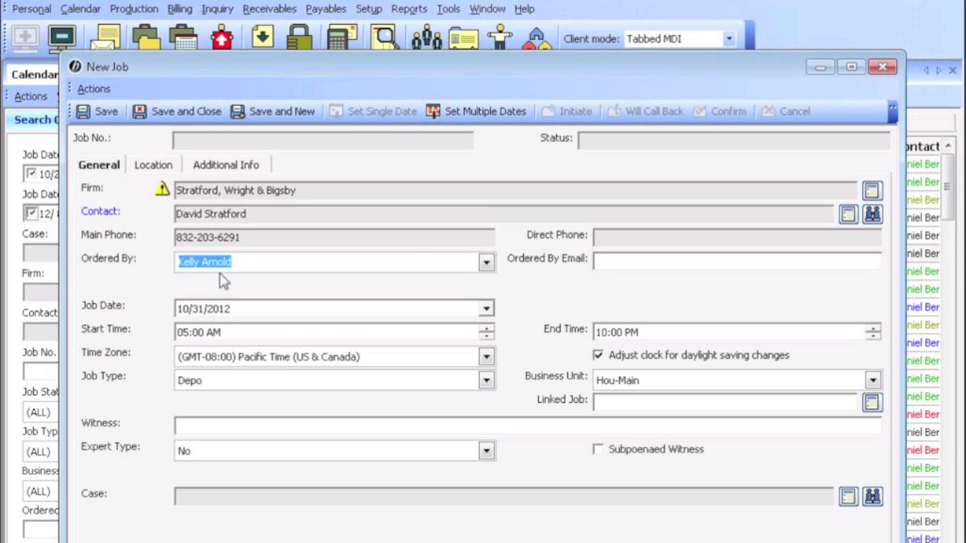
# Enter the orderer's e-mail address in Ordered By Email, correcting stray characters
pyautogui.click(655, 261)
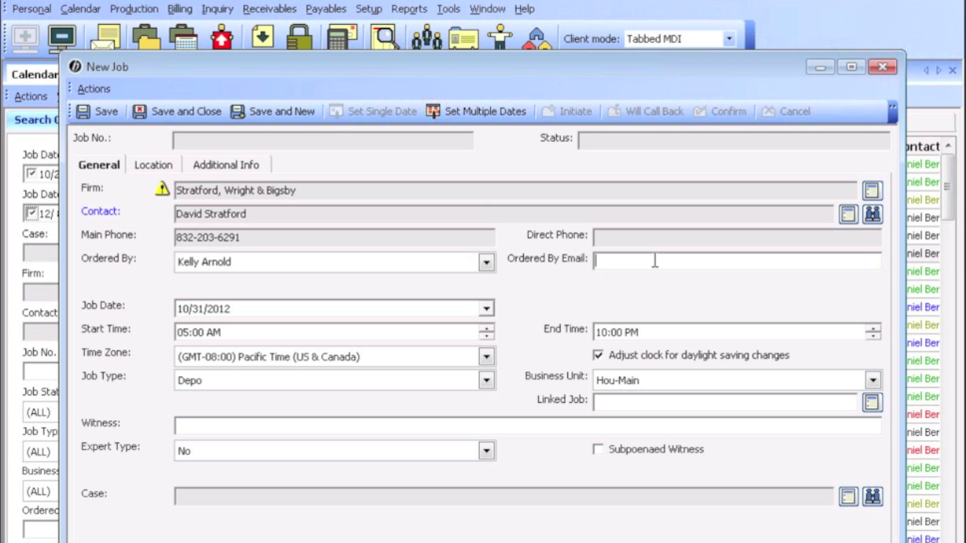
# Set the Job Date to 11/16/2012 in the calendar
pyautogui.click(486, 309)
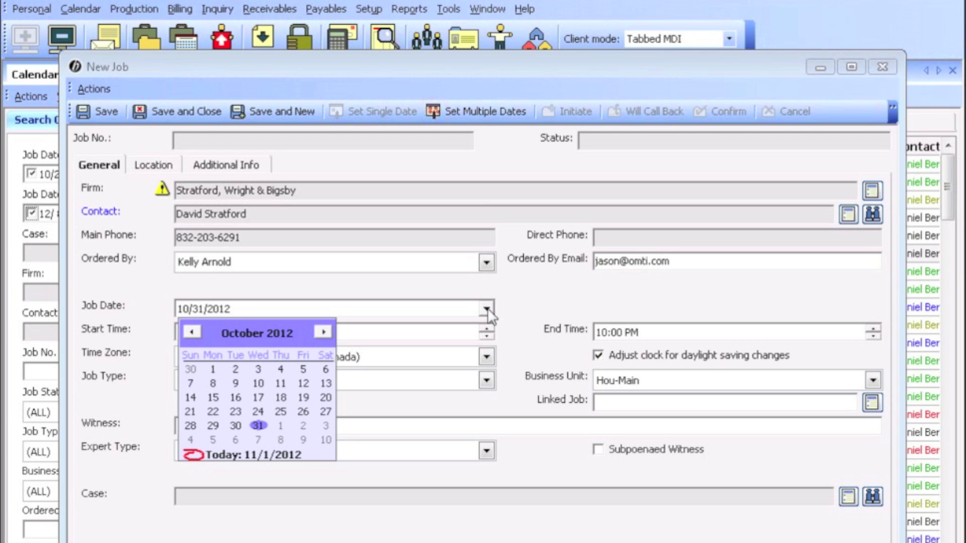
pyautogui.click(323, 331)
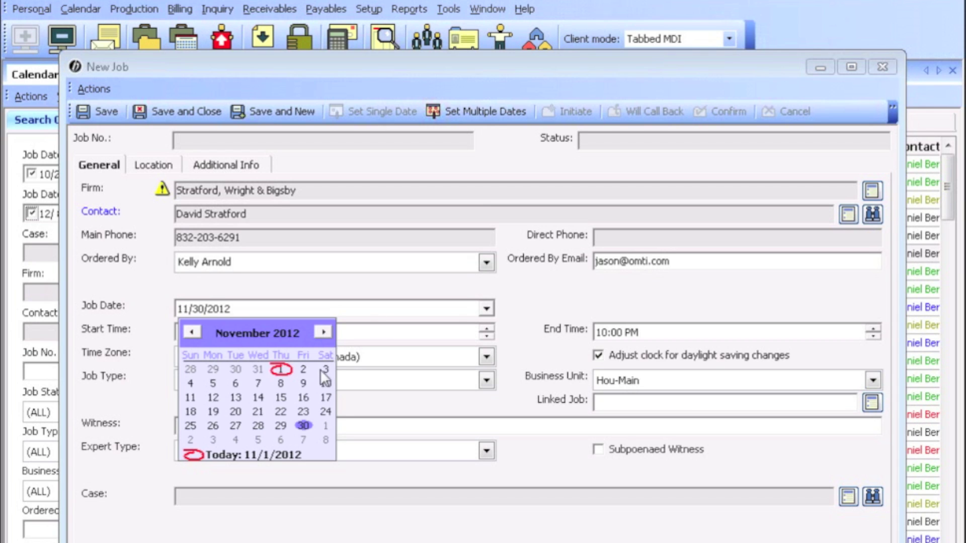
pyautogui.click(303, 397)
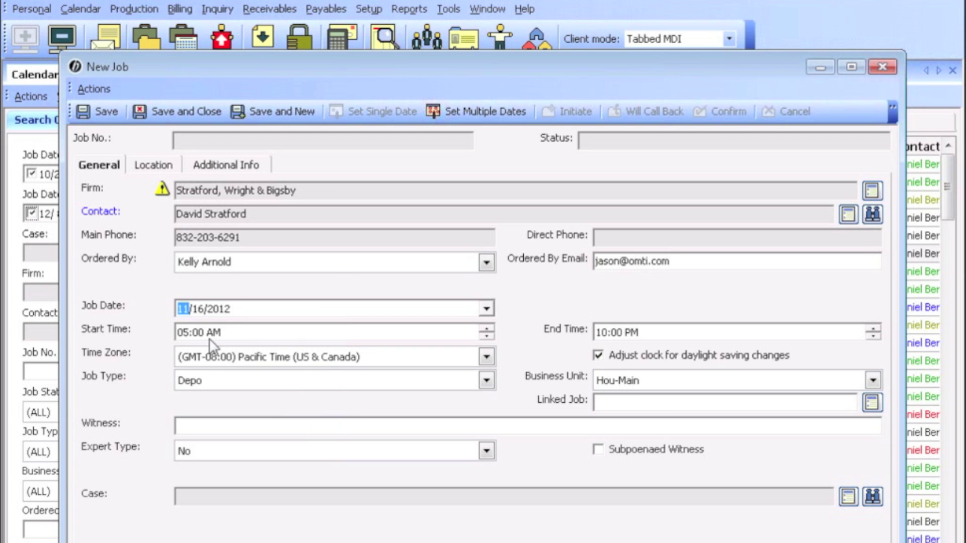
# Set Start Time to 09:00 AM and End Time to 11:00 AM
pyautogui.click(183, 333)
pyautogui.write('9')
pyautogui.click(631, 333)
pyautogui.write('a')
pyautogui.press('Left')
pyautogui.press('Left')
pyautogui.write('11')
# Leave the Time Zone blank and turn off daylight-saving adjustment
pyautogui.click(486, 357)
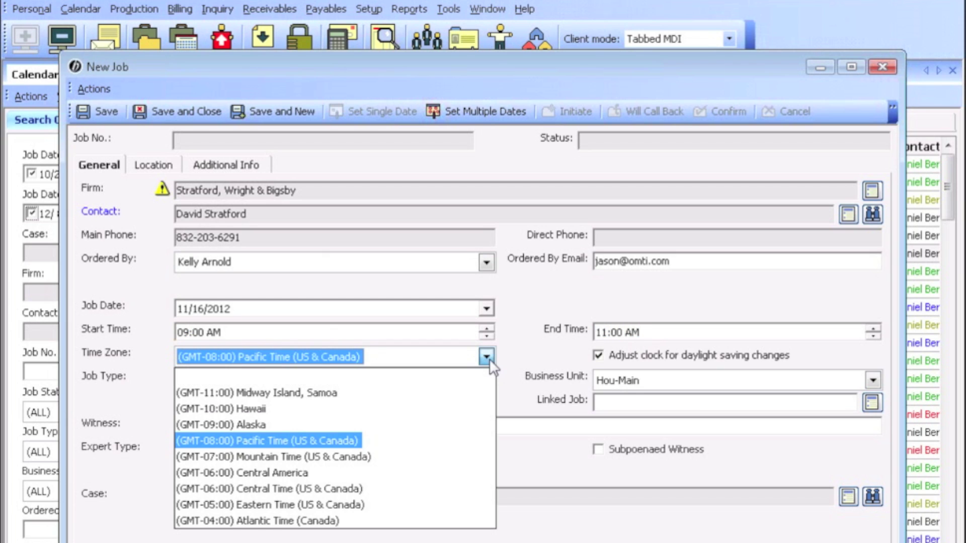
pyautogui.click(486, 357)
pyautogui.click(486, 358)
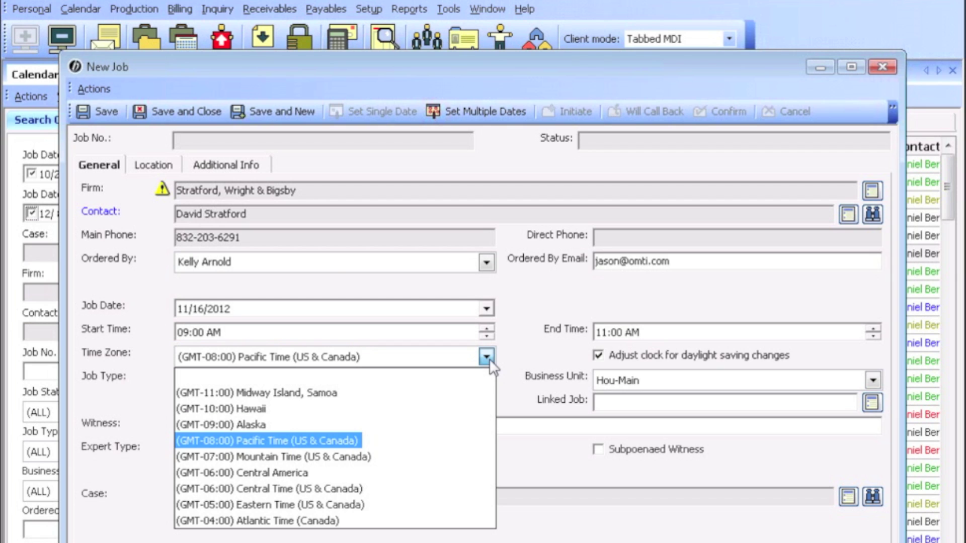
pyautogui.click(466, 384)
pyautogui.click(598, 357)
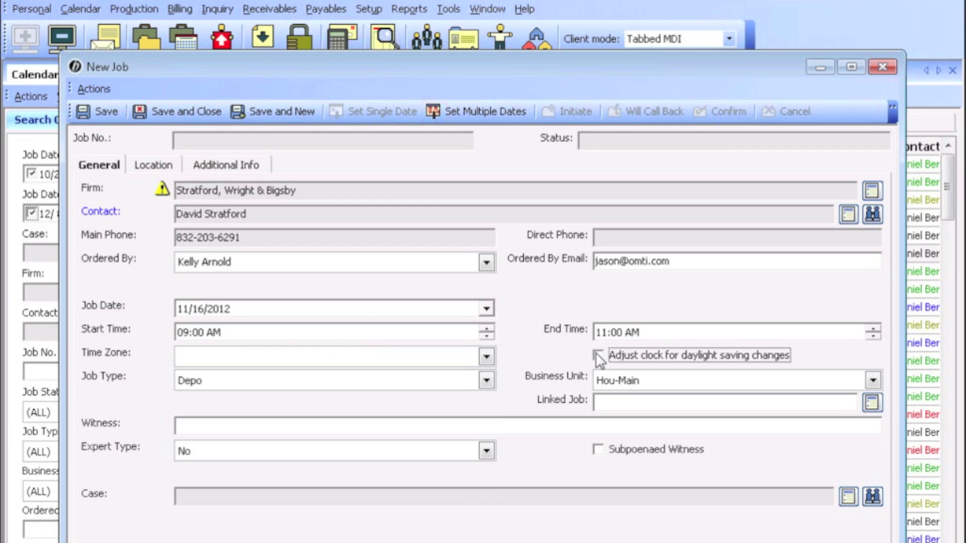
pyautogui.click(30, 10)
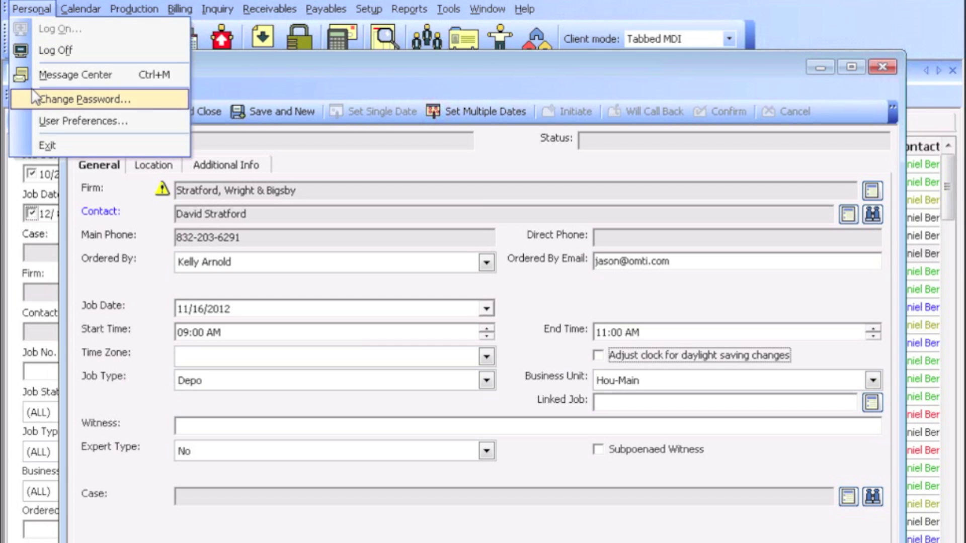
# Review the Jobs defaults in User Preferences and accept them
pyautogui.click(28, 121)
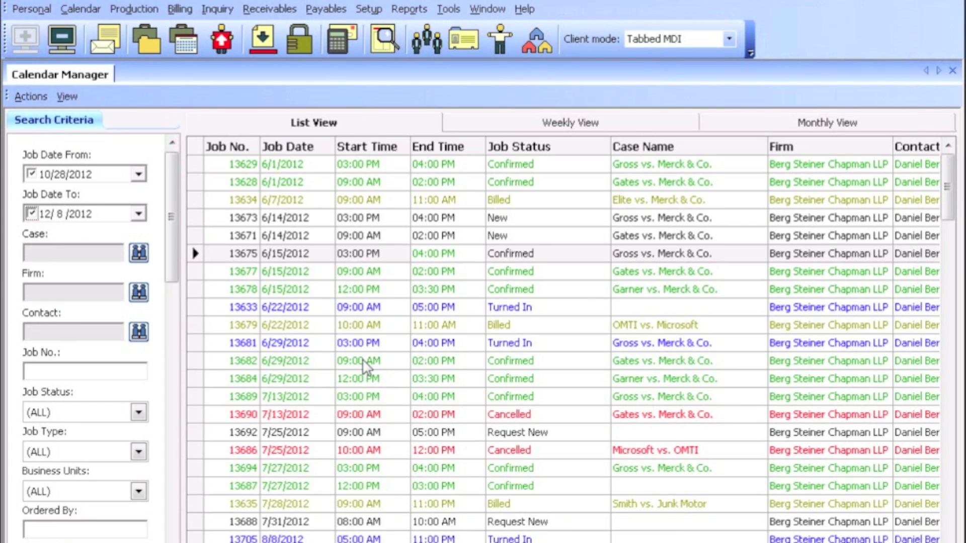
pyautogui.click(261, 454)
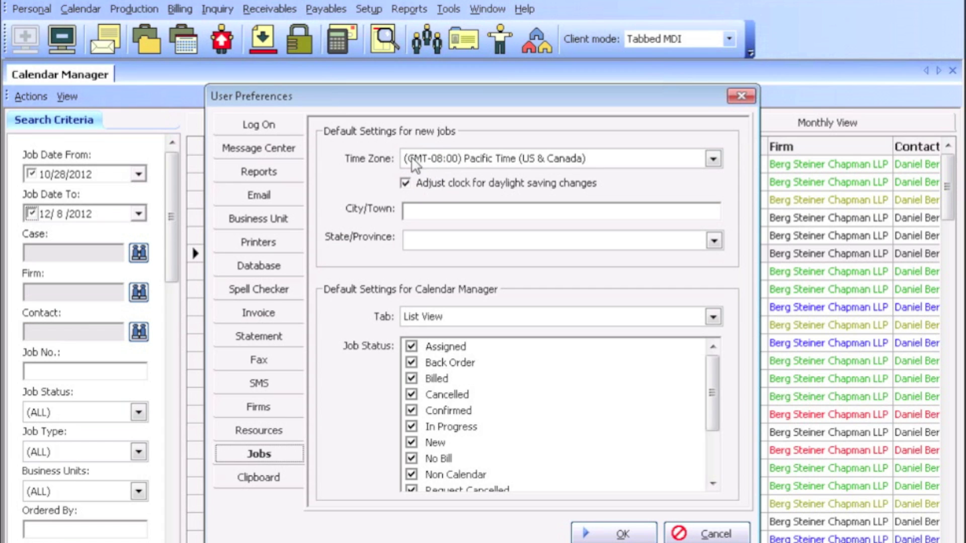
pyautogui.click(585, 530)
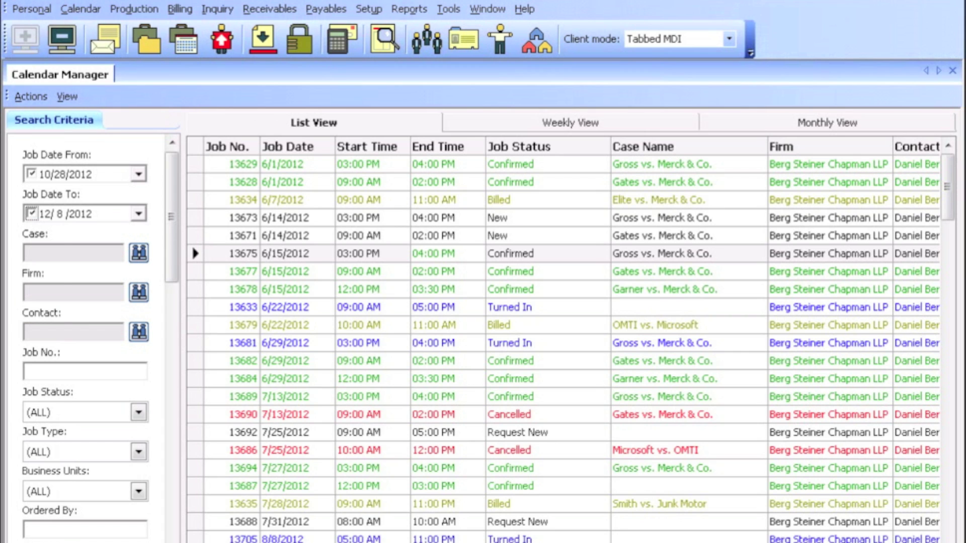
# Set the New Job's Time Zone to (GMT-08:00) Pacific Time (US & Canada)
pyautogui.hotkey('ctrl', 'n')
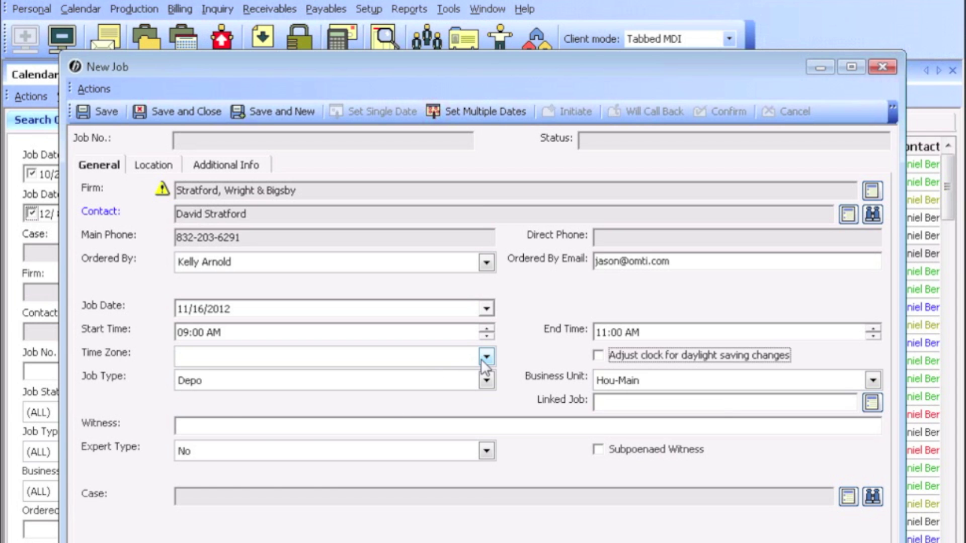
pyautogui.click(486, 357)
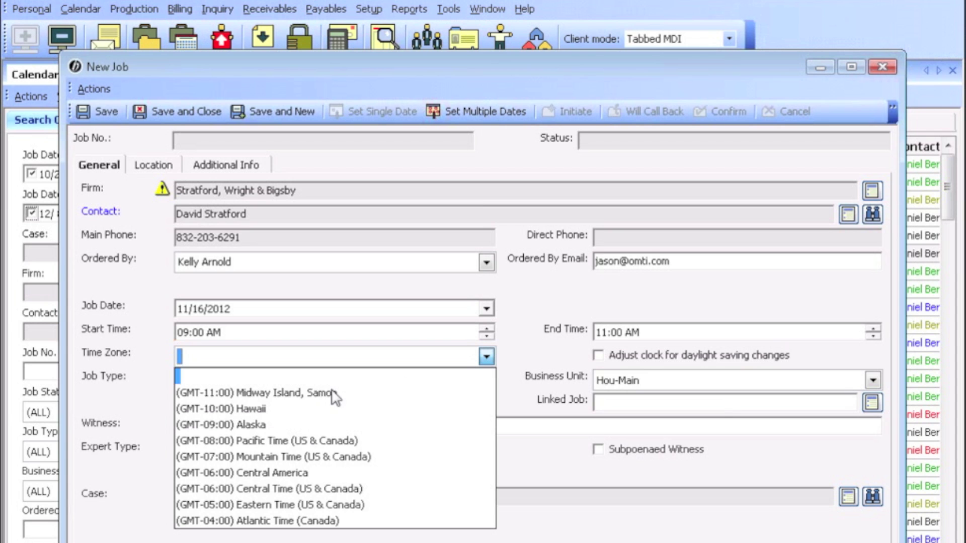
pyautogui.click(293, 441)
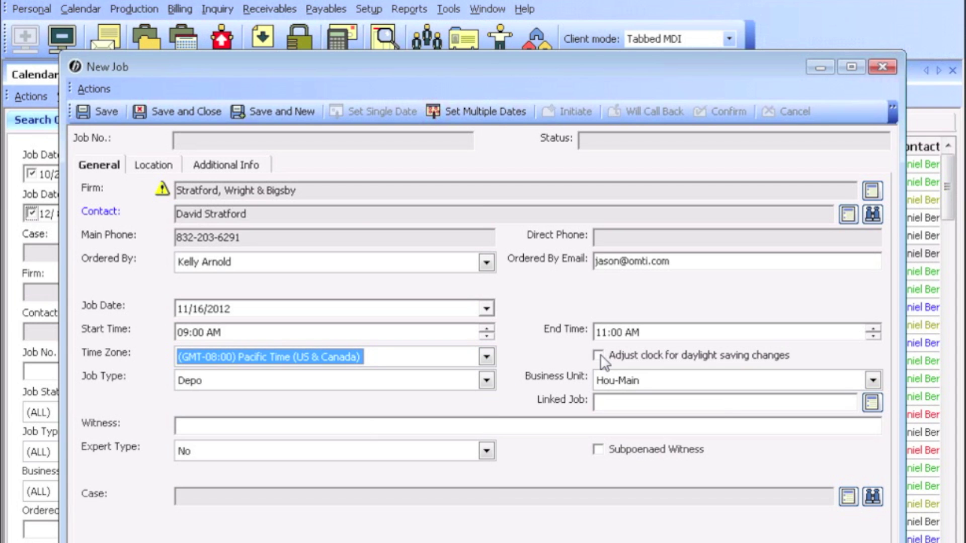